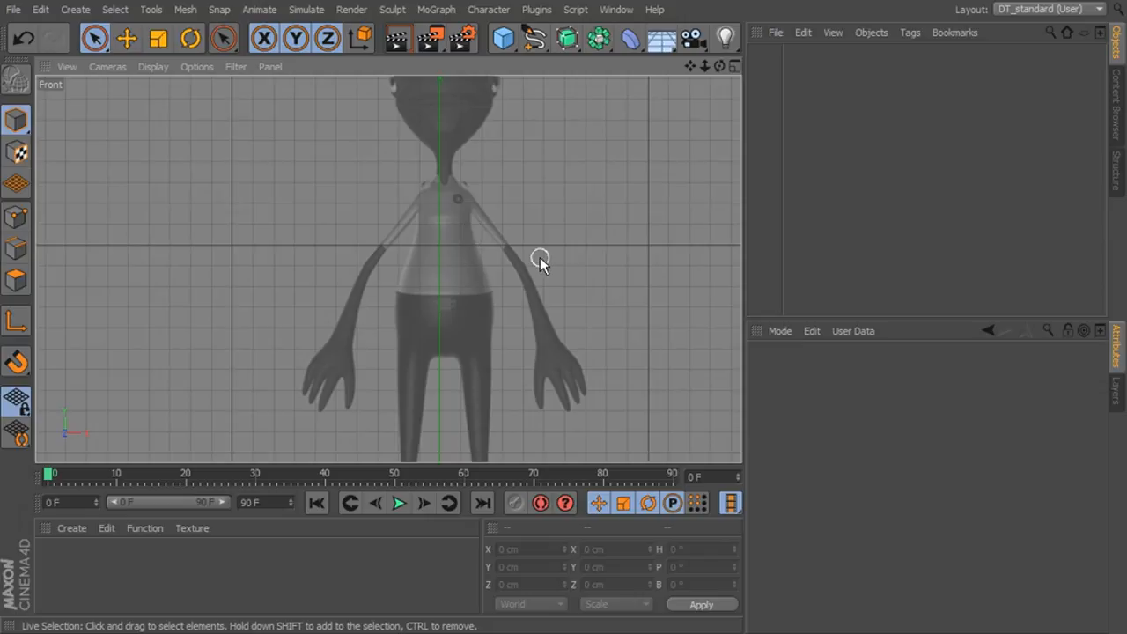
Add a cylinder primitive and raise it to about Y 196 cm over the character's body in the Front view
click(503, 38)
click(837, 65)
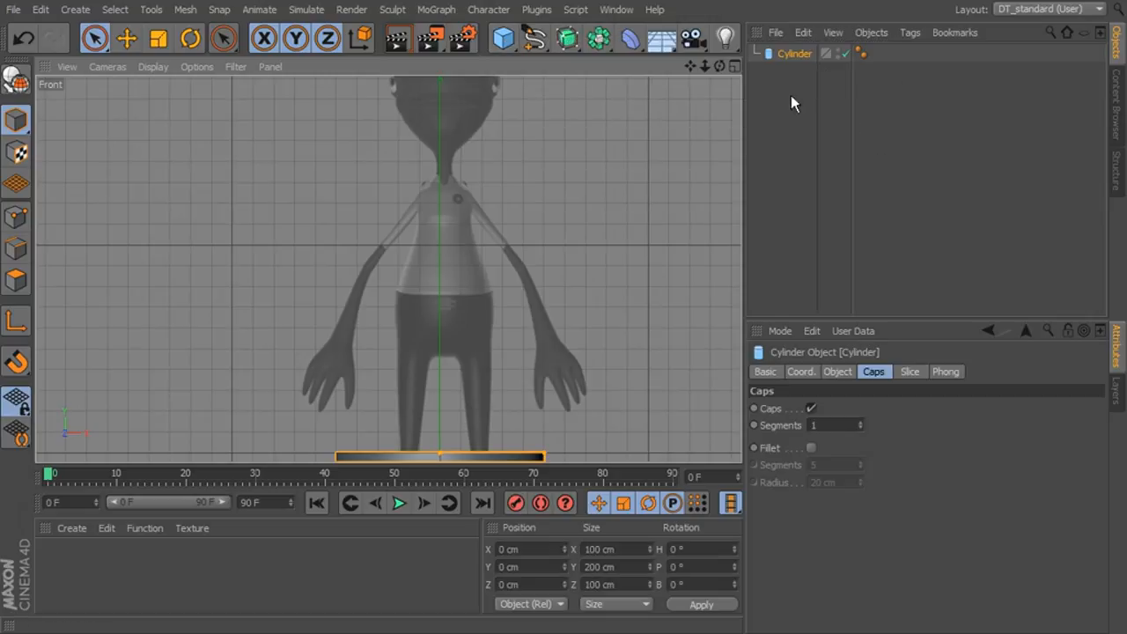
alt+middle_drag(549, 334, 517, 226)
alt+right_drag(584, 242, 542, 243)
drag(465, 365, 462, 143)
alt+middle_drag(525, 221, 530, 324)
drag(471, 248, 457, 138)
alt+middle_drag(482, 176, 477, 250)
alt+right_drag(527, 255, 508, 255)
alt+middle_drag(536, 252, 532, 243)
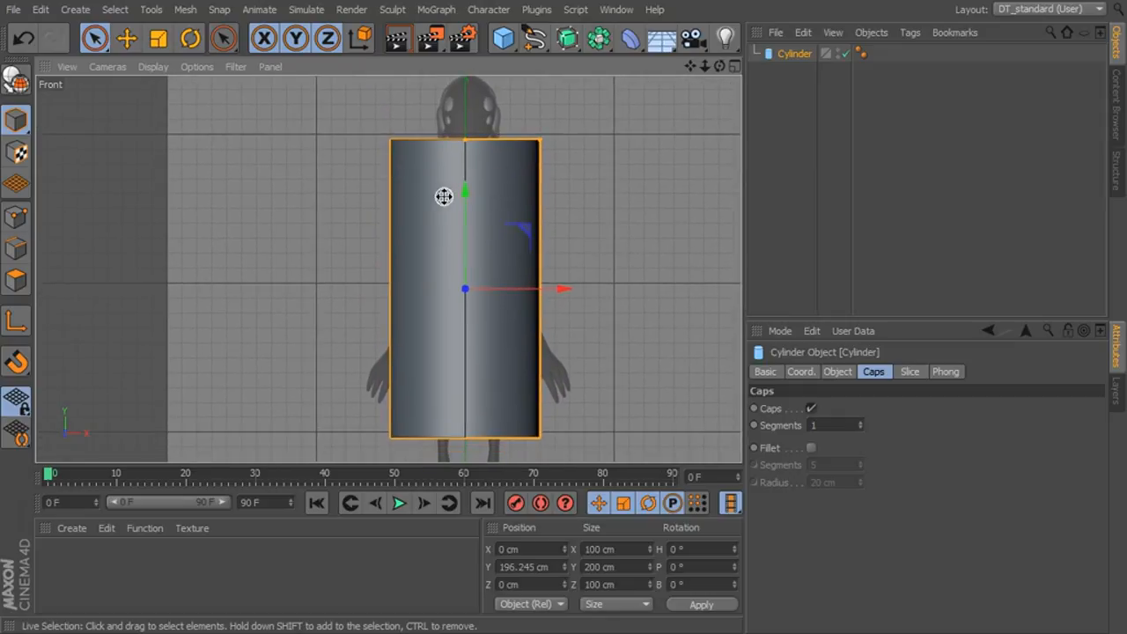
Change the Front view's shading to Lines so the reference image shows through the cylinder
middle_click(448, 201)
click(491, 271)
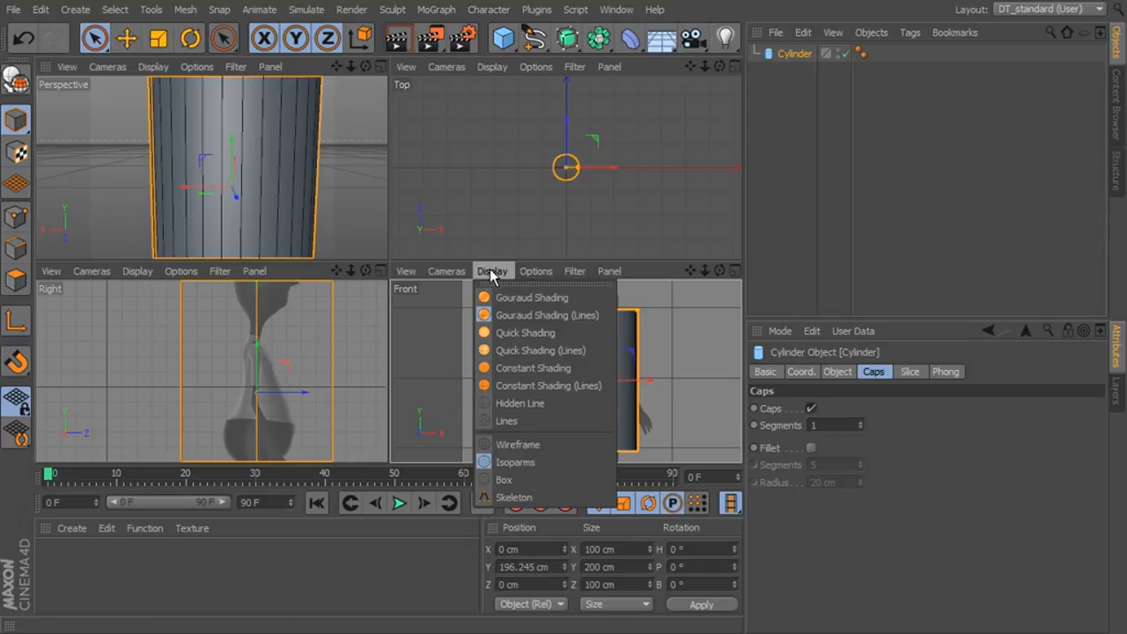
click(505, 420)
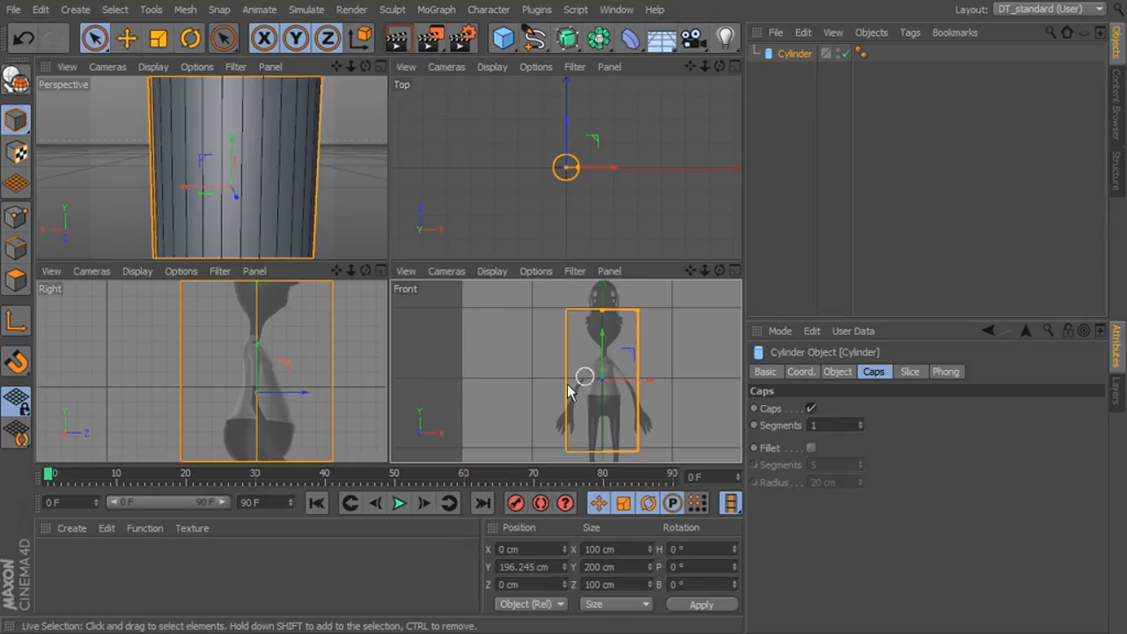
middle_click(640, 331)
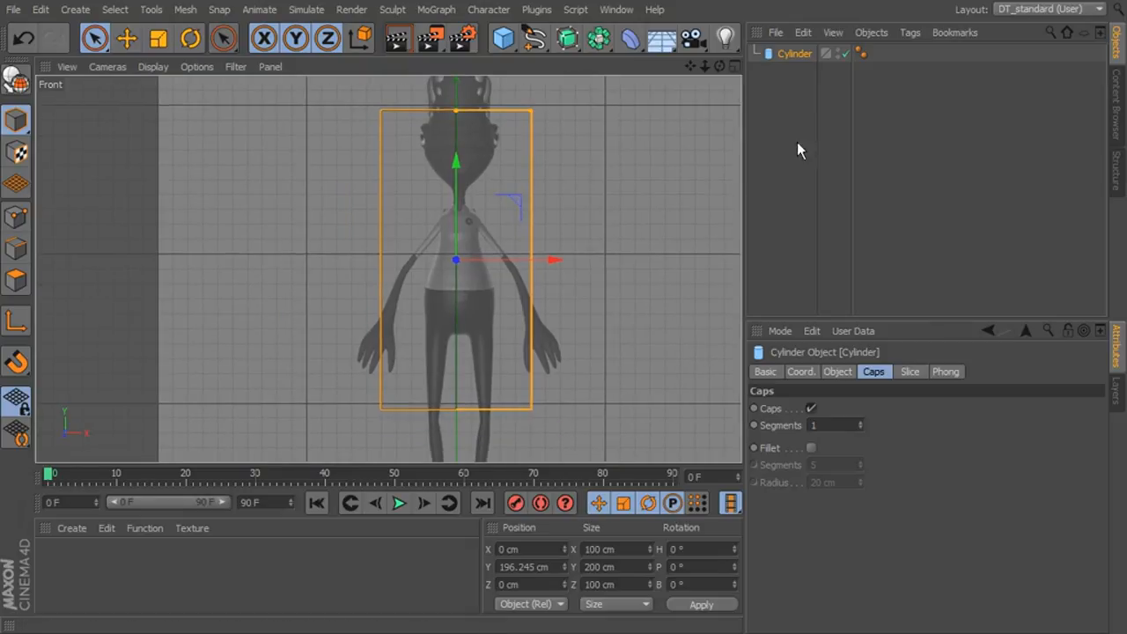
Fit the cylinder to the torso with a 23 cm radius and about 71.7 cm height, lowering it to about Y 191.5 cm
click(840, 372)
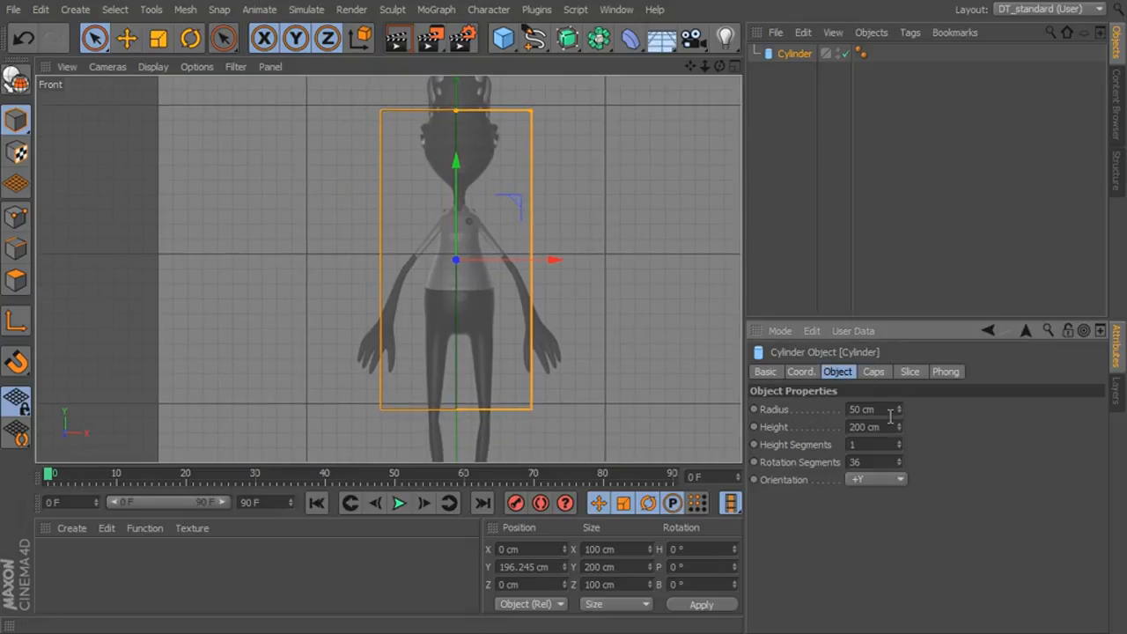
drag(899, 409, 900, 463)
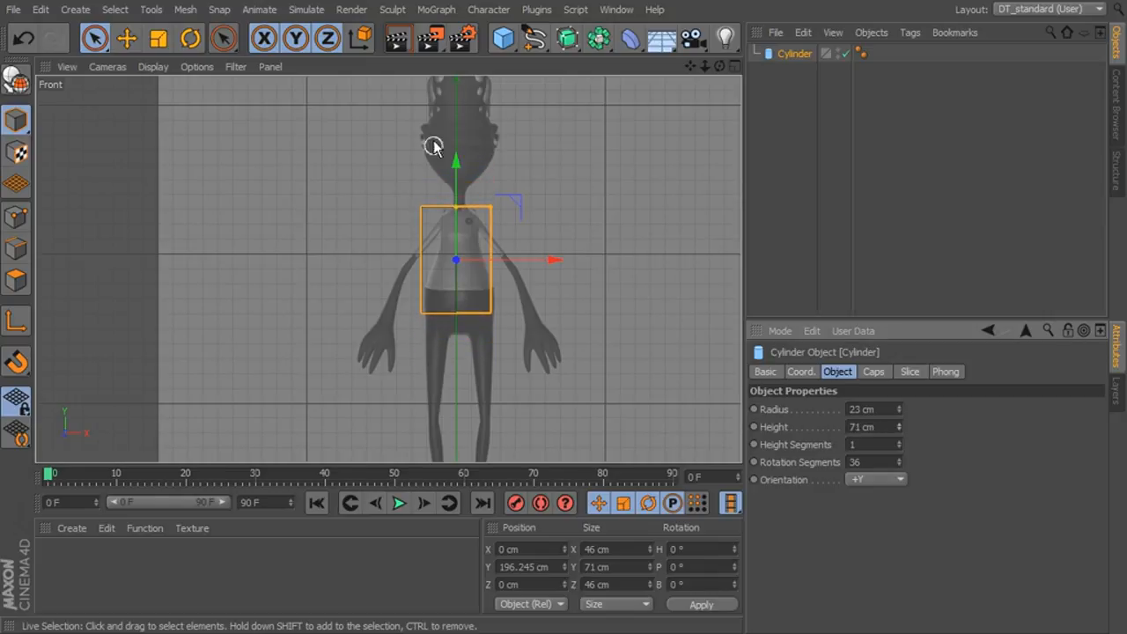
drag(456, 167, 460, 176)
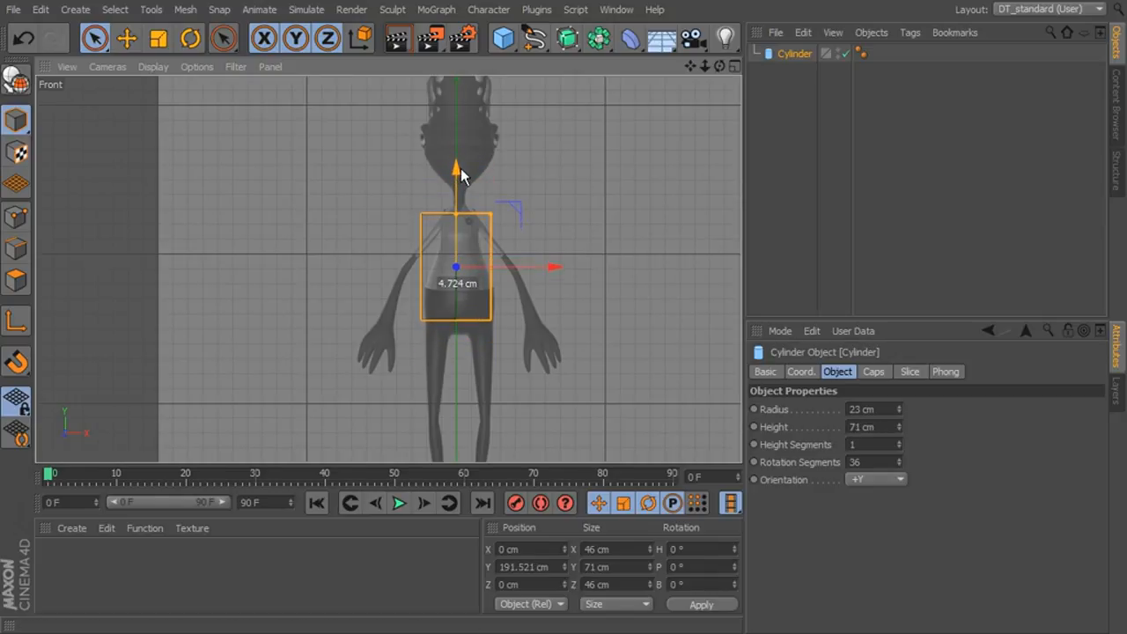
scroll(490, 259, up, 3)
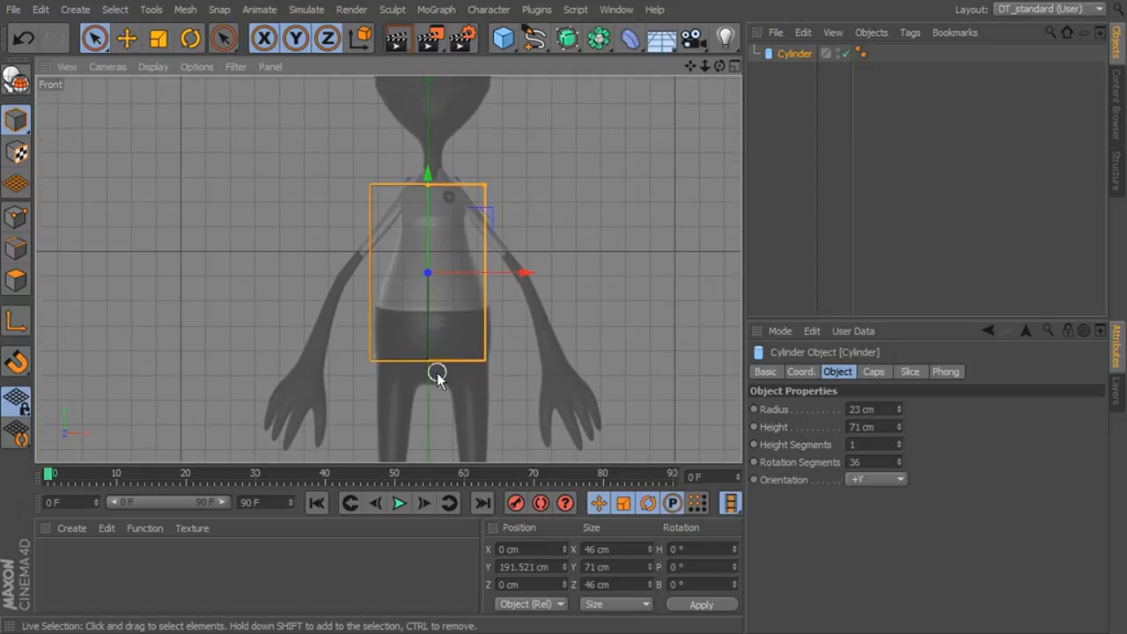
drag(427, 186, 429, 189)
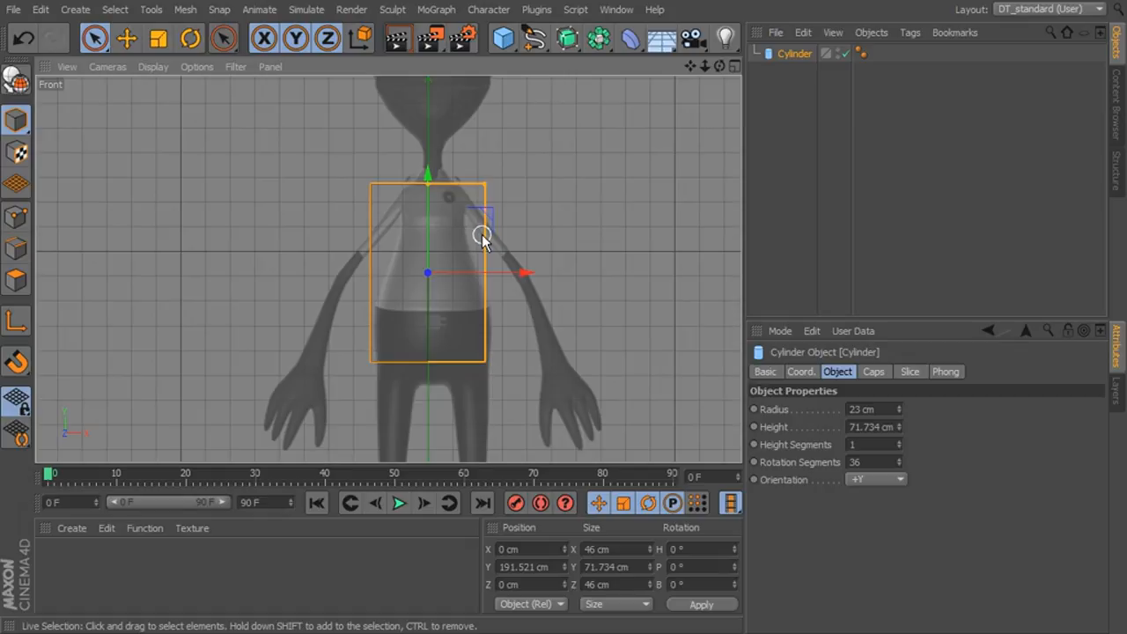
Reduce the cylinder's rotation segments to 16
middle_click(574, 238)
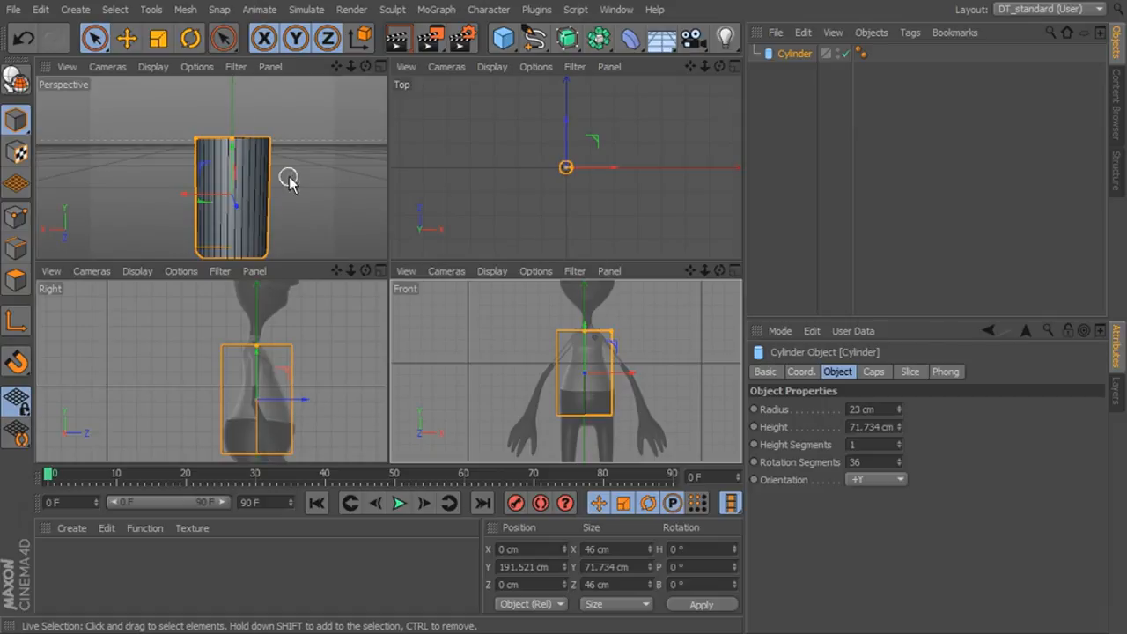
click(900, 463)
click(899, 463)
click(899, 463)
click(899, 463)
click(899, 464)
click(899, 464)
click(899, 464)
click(899, 464)
click(899, 463)
click(900, 464)
click(900, 463)
click(899, 463)
click(899, 463)
click(900, 463)
click(898, 463)
click(899, 463)
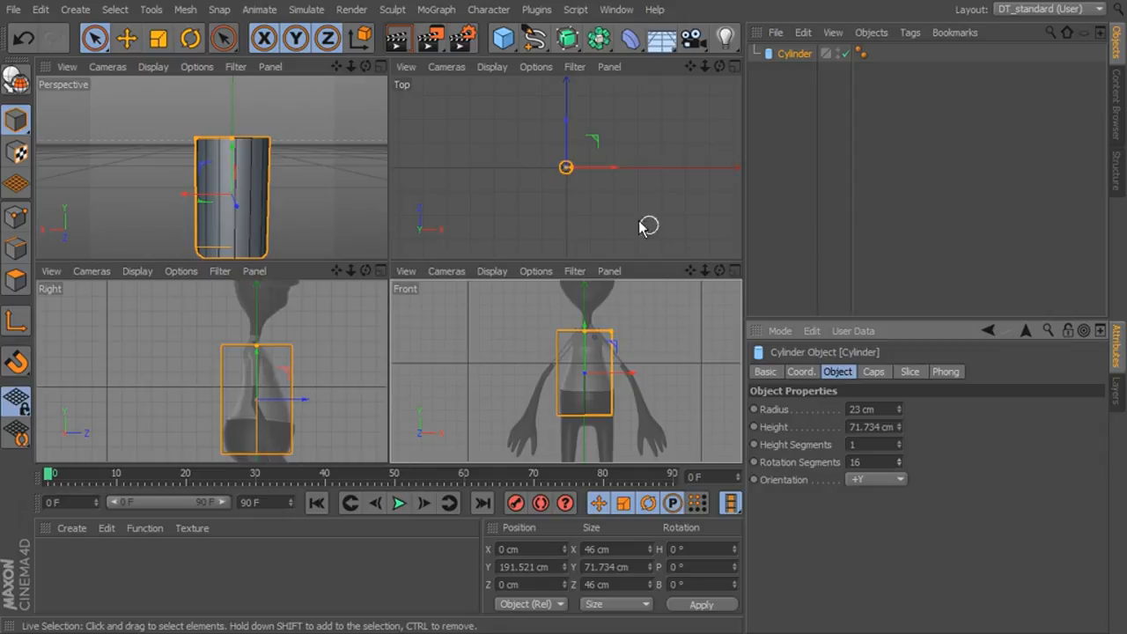
Turn off the cylinder's caps so both of its ends are open
click(873, 371)
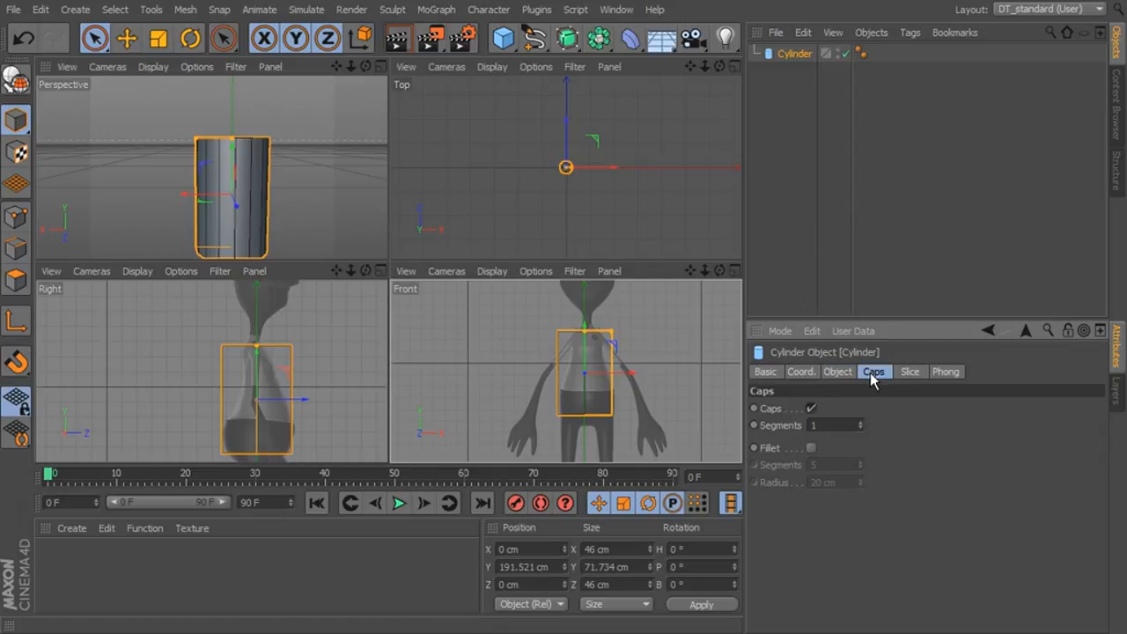
click(811, 409)
alt+drag(379, 233, 430, 249)
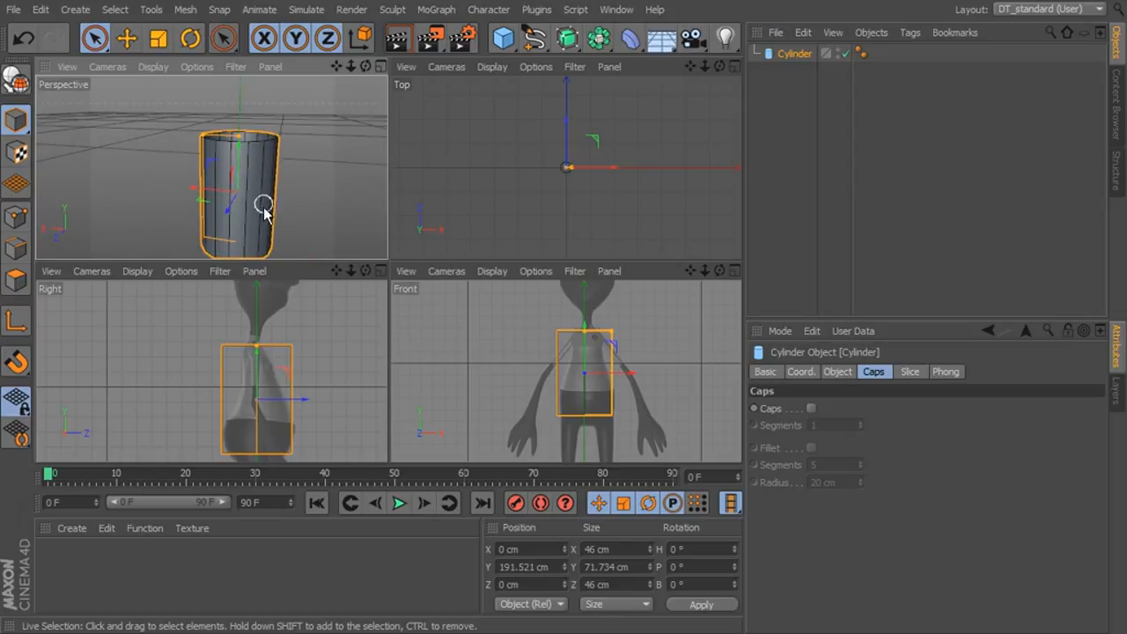
Increase the cylinder's height segments to 6
scroll(291, 181, up, 5)
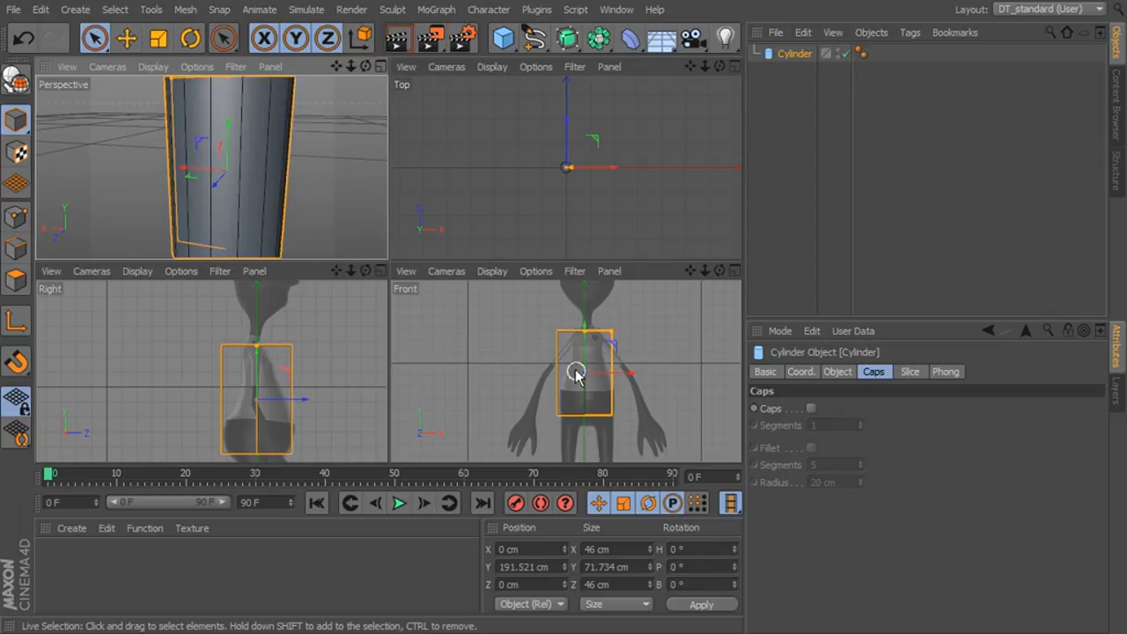
alt+middle_drag(267, 149, 267, 166)
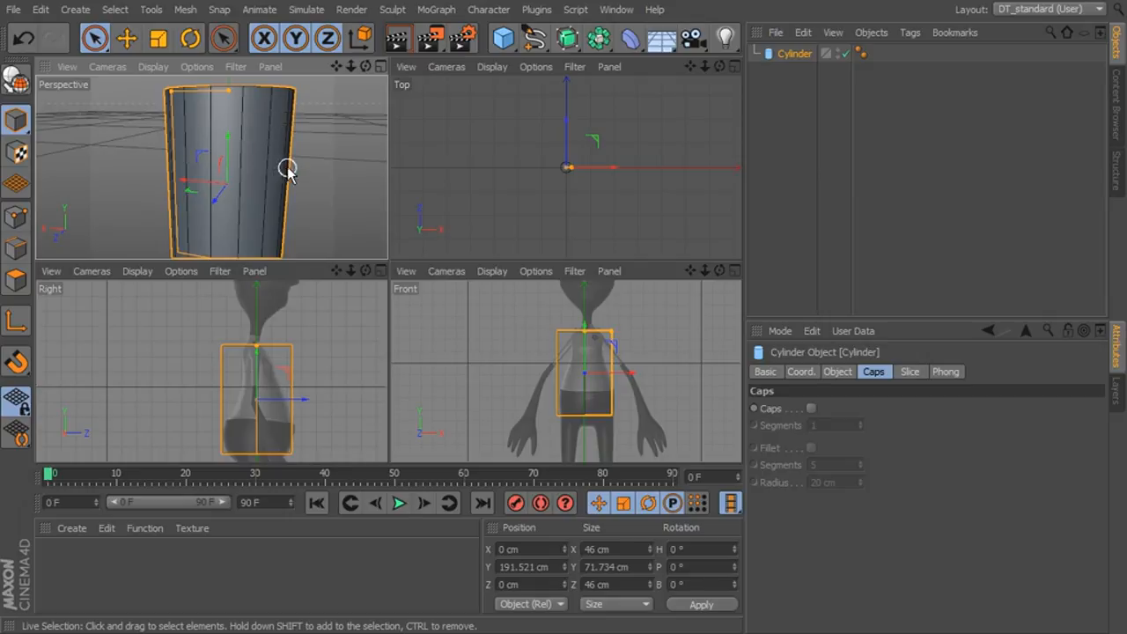
scroll(302, 133, down, 5)
scroll(257, 131, up, 5)
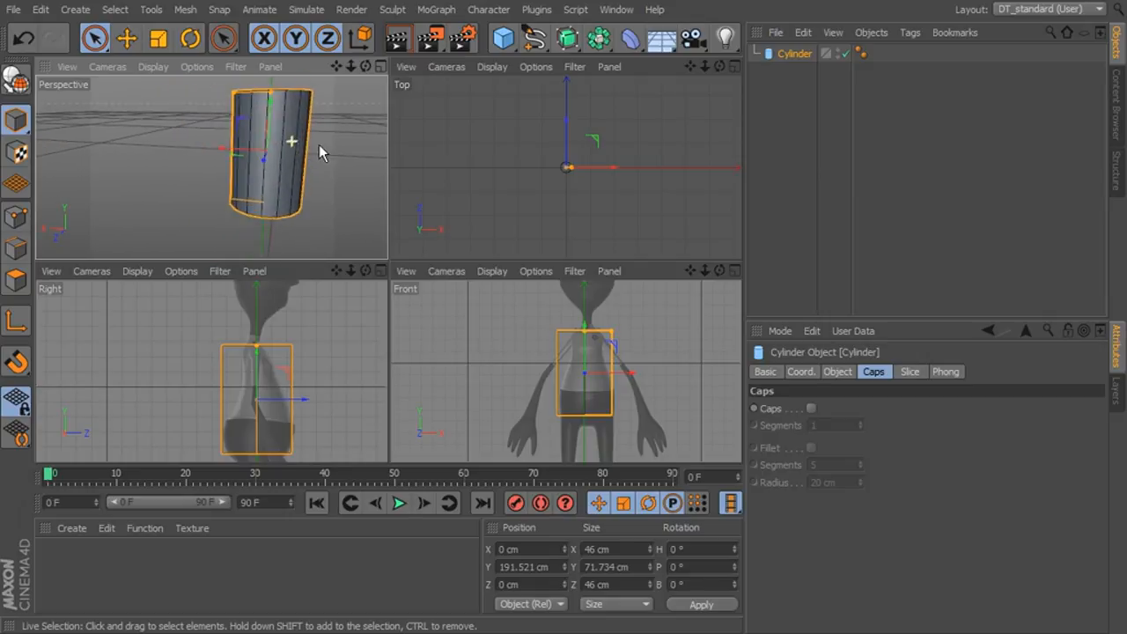
click(839, 373)
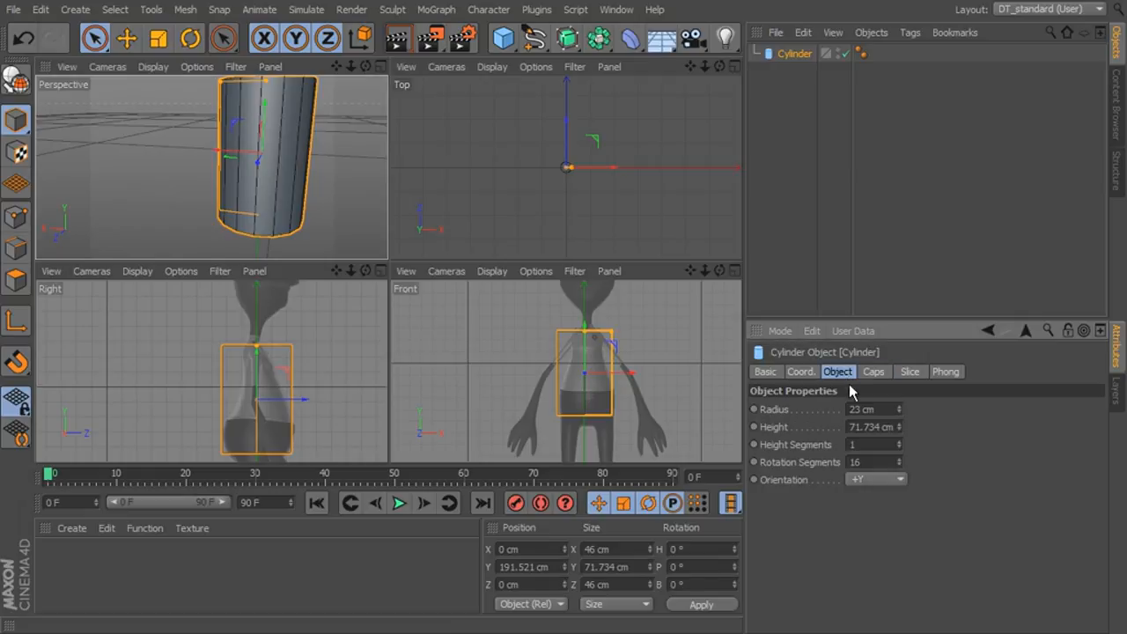
click(900, 444)
click(900, 444)
click(900, 444)
click(900, 443)
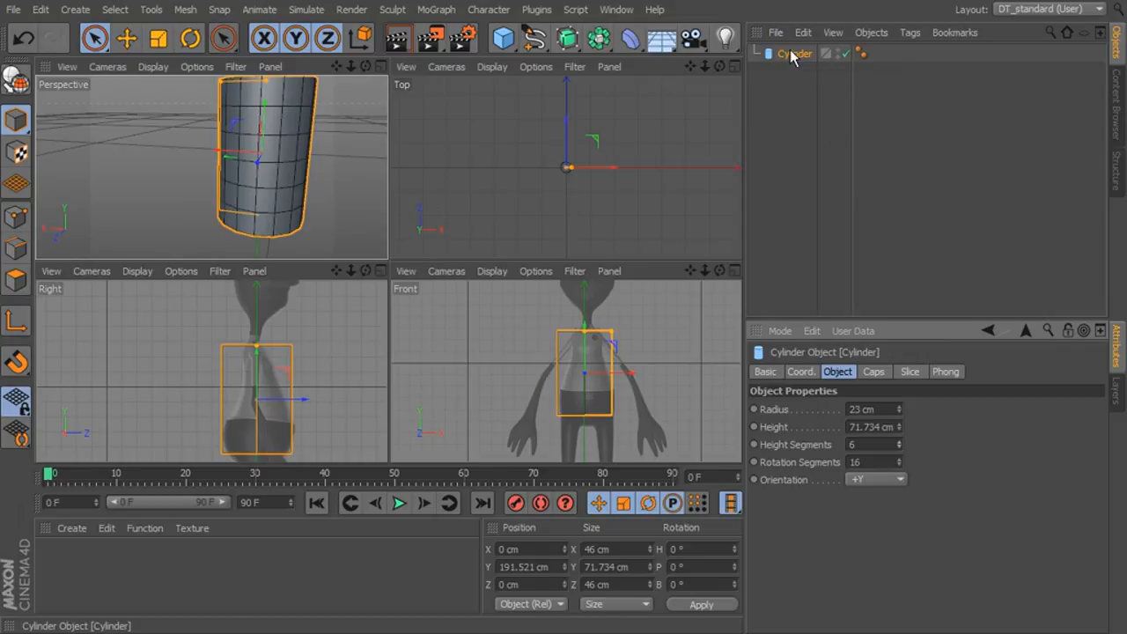
Convert the cylinder to an editable polygon object and frame its upper part in a maximized Right view
alt+drag(350, 167, 304, 130)
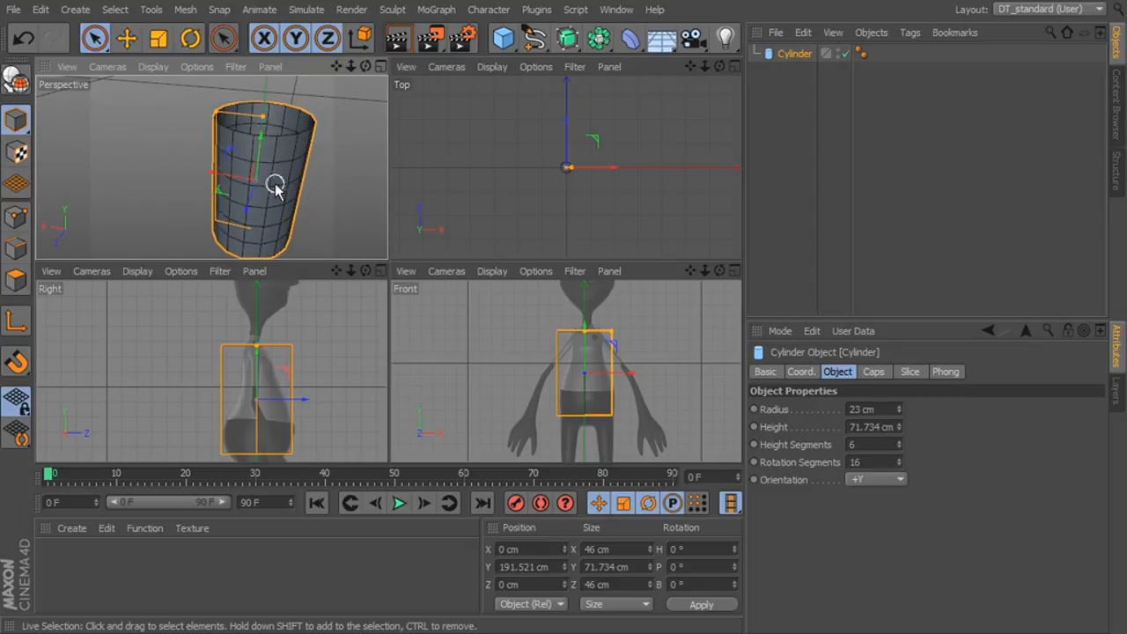
click(19, 83)
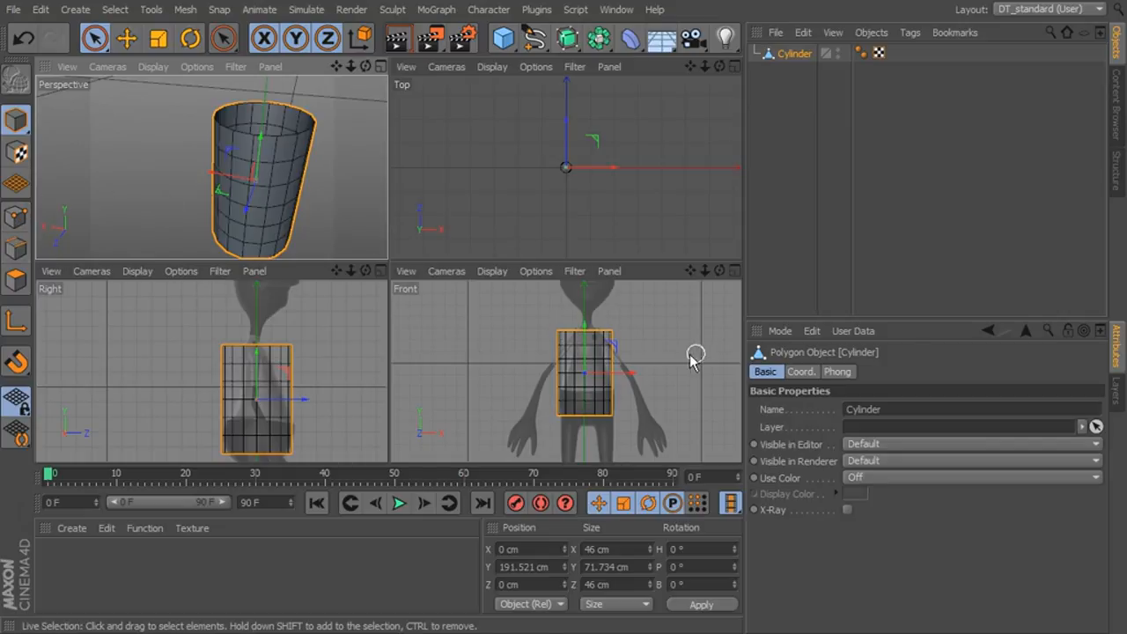
middle_click(286, 344)
alt+middle_drag(545, 256, 479, 258)
scroll(545, 257, up, 2)
scroll(546, 256, up, 1)
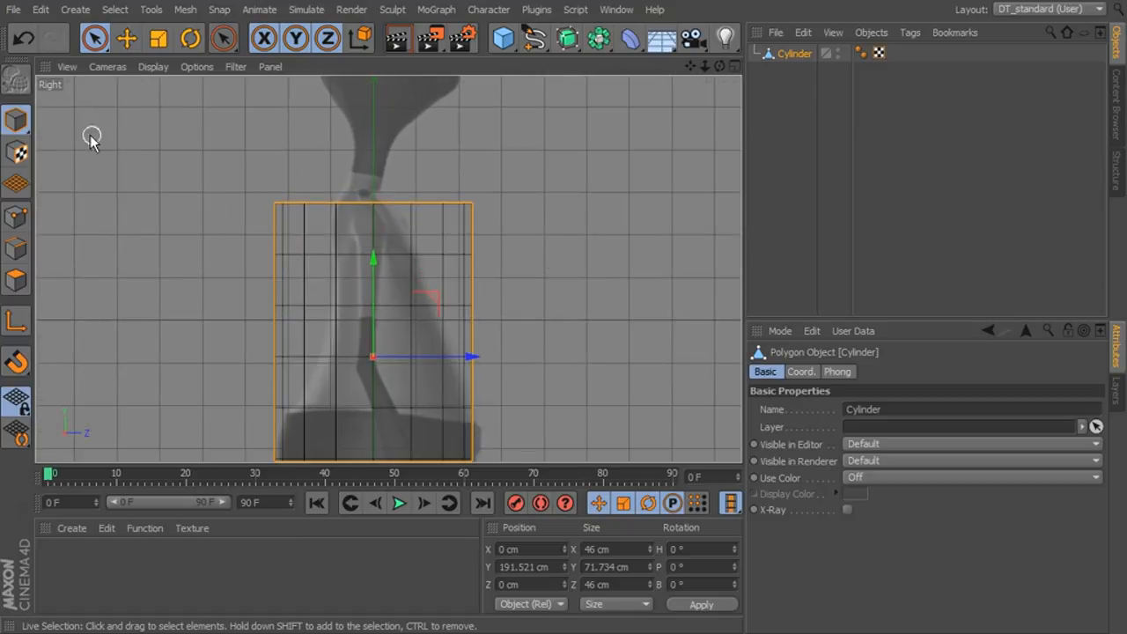
Switch to point mode and set the Rectangle Selection tool to include hidden elements as well as visible ones
click(16, 219)
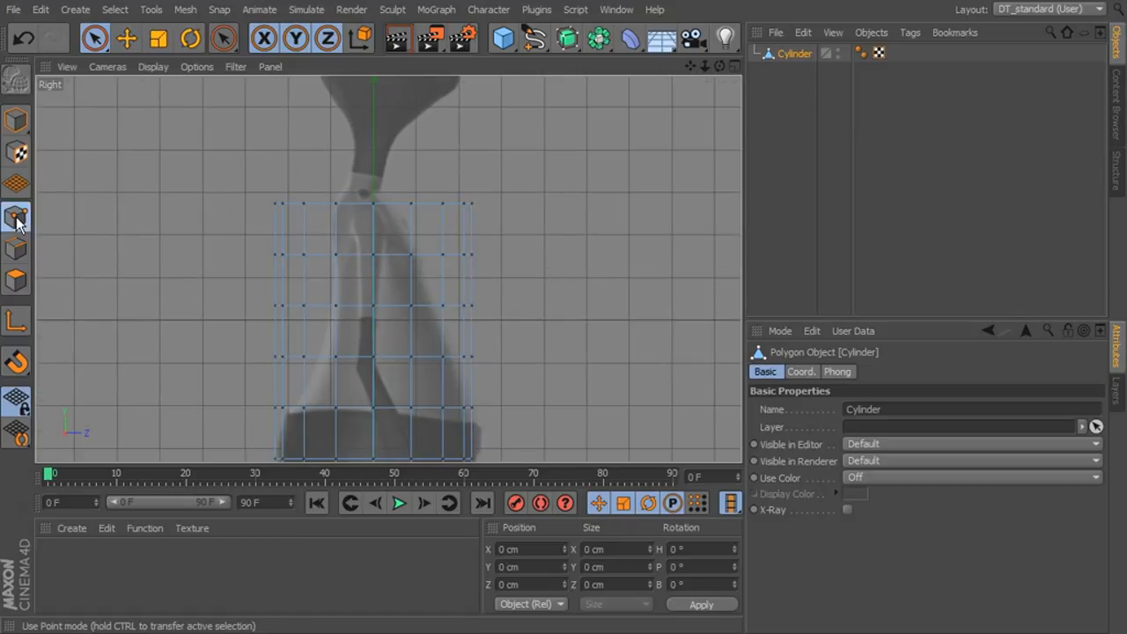
click(97, 40)
click(149, 89)
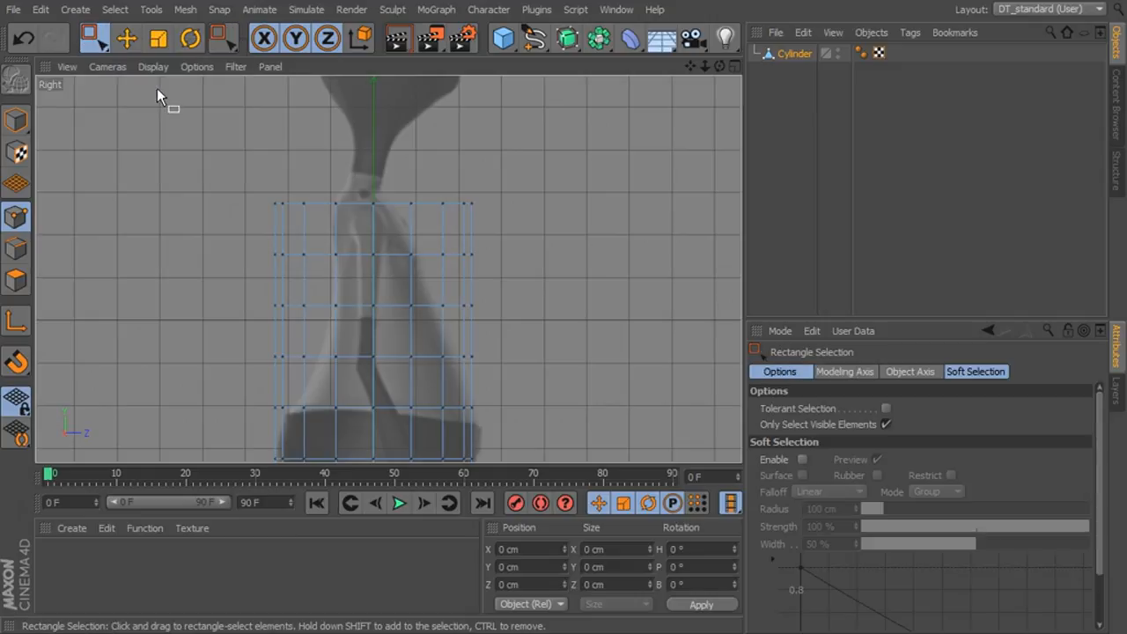
click(887, 425)
Scale down the cylinder's top row of points and move it to the base of the neck in the side reference
drag(206, 165, 628, 232)
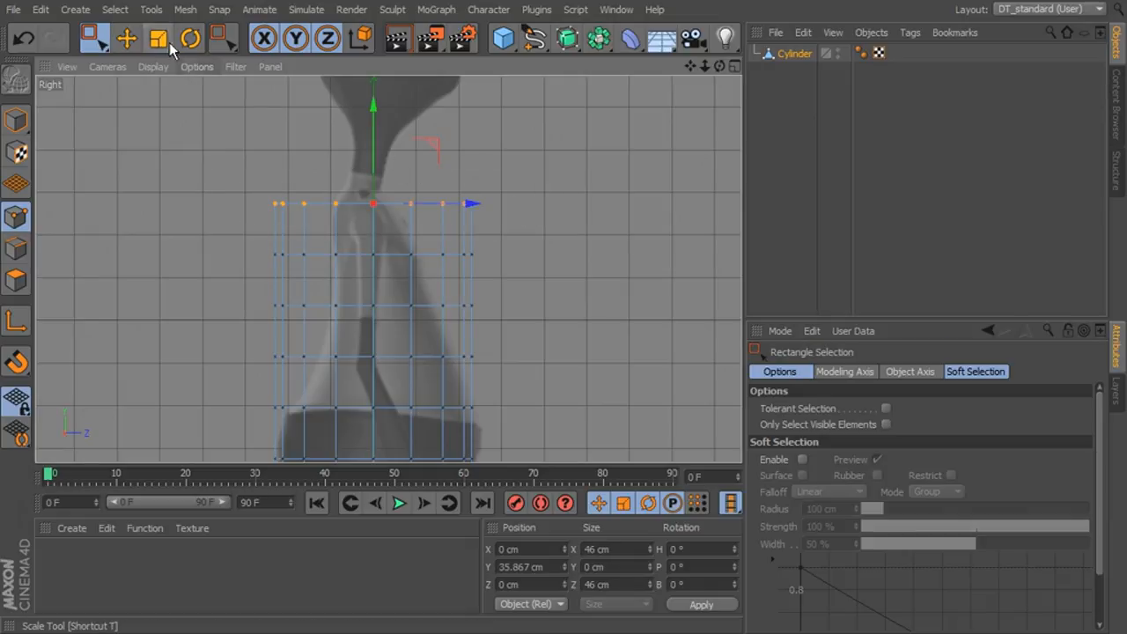
key(t)
drag(407, 195, 41, 354)
click(126, 38)
mouse_move(457, 198)
mouse_down()
mouse_move(465, 202)
mouse_move(435, 202)
mouse_up()
drag(367, 172, 359, 146)
Scale the second row of points from the top to about 19.9 cm and shift it to about Z 0.6 cm to fit the chest
click(95, 38)
drag(232, 222, 575, 261)
click(160, 38)
drag(426, 224, 163, 373)
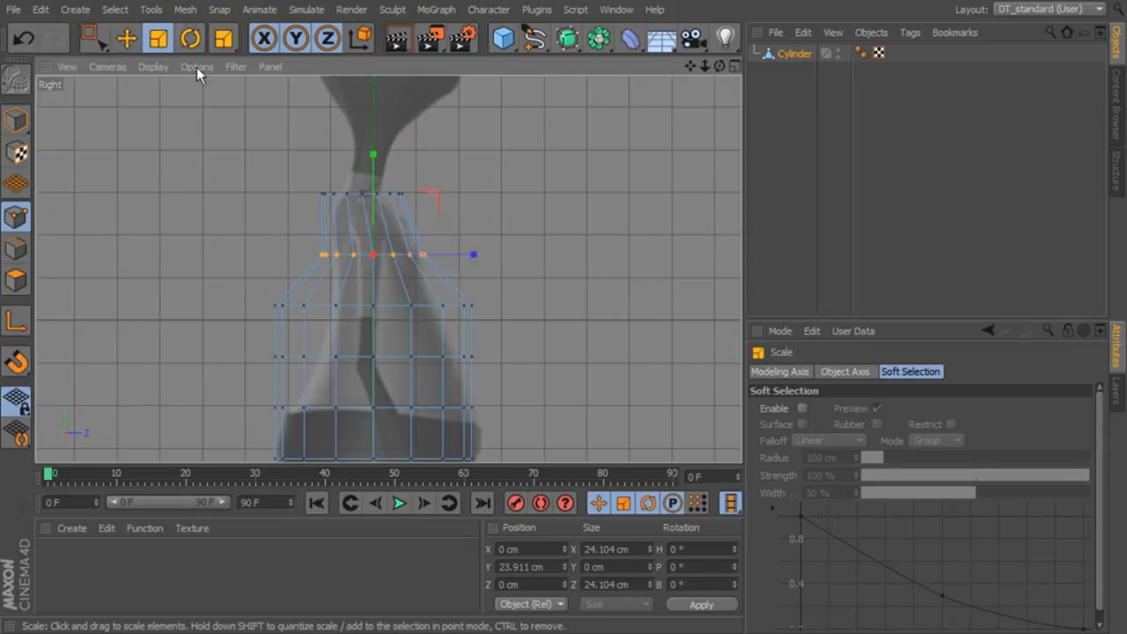
click(126, 37)
drag(466, 255, 466, 252)
click(160, 38)
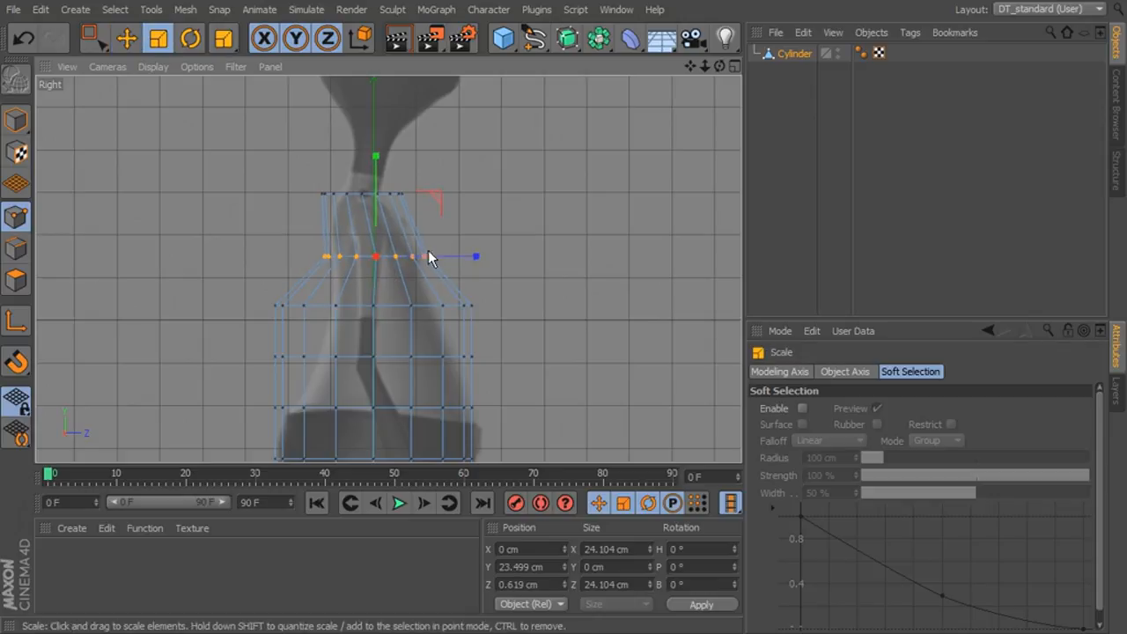
drag(388, 236, 301, 301)
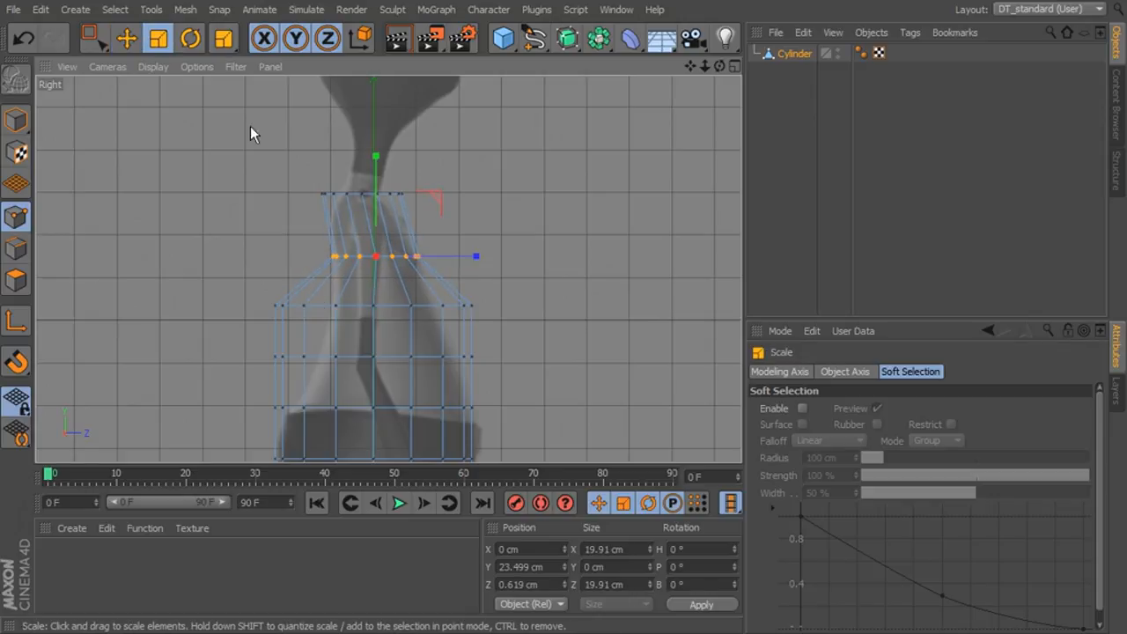
Scale the third row of points from the top to about 29.7 cm and shift it to about Z 0.8 cm
click(97, 36)
drag(230, 289, 640, 336)
click(159, 38)
drag(375, 306, 207, 419)
click(126, 38)
drag(464, 305, 469, 305)
Scale the fourth row of points from the top to about 35.7 cm and shift it to about Z 1.9 cm
alt+middle_drag(454, 266, 457, 157)
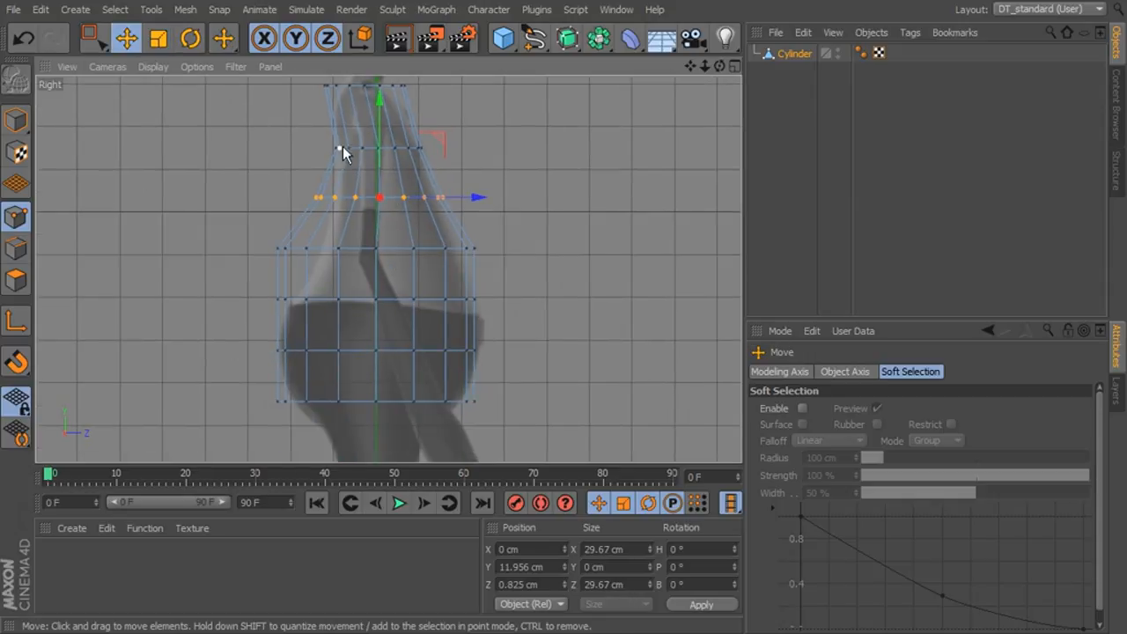
click(104, 48)
drag(483, 222, 264, 269)
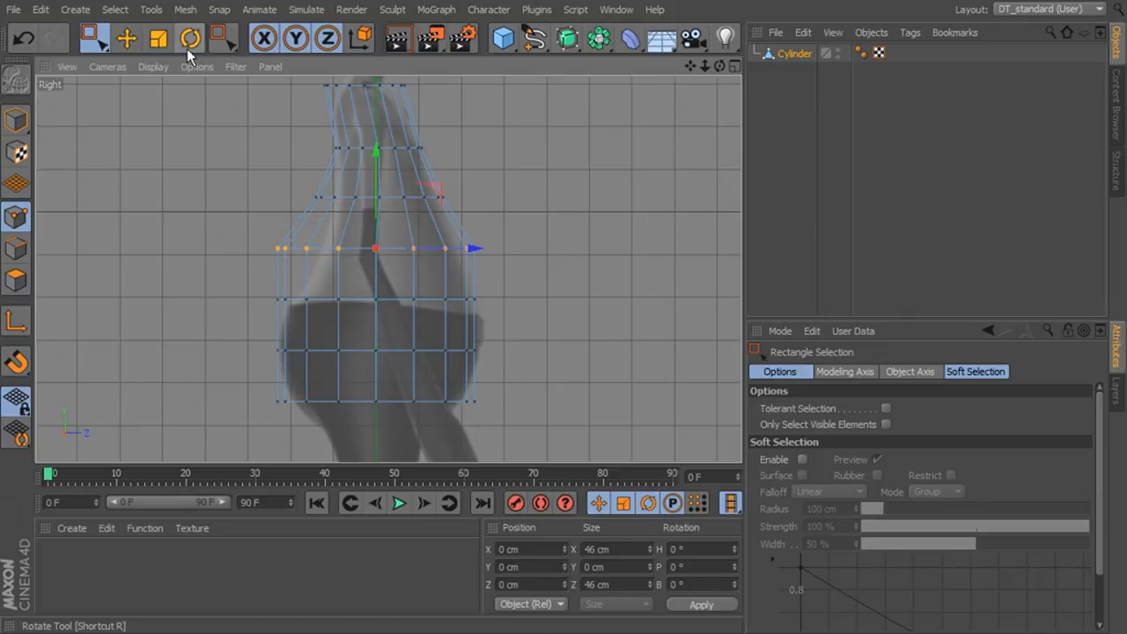
click(158, 38)
drag(398, 248, 265, 302)
click(124, 42)
drag(476, 248, 477, 246)
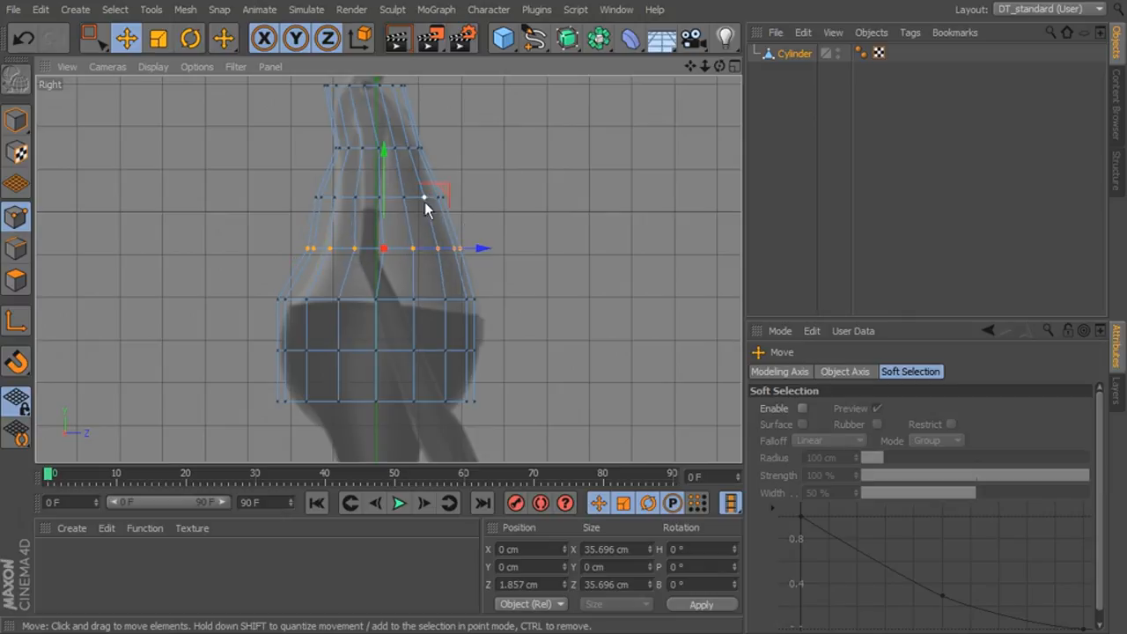
Narrow the third row of points from the top to about 26.4 cm and shift it to about Z 1.9 cm
click(95, 38)
drag(291, 183, 563, 224)
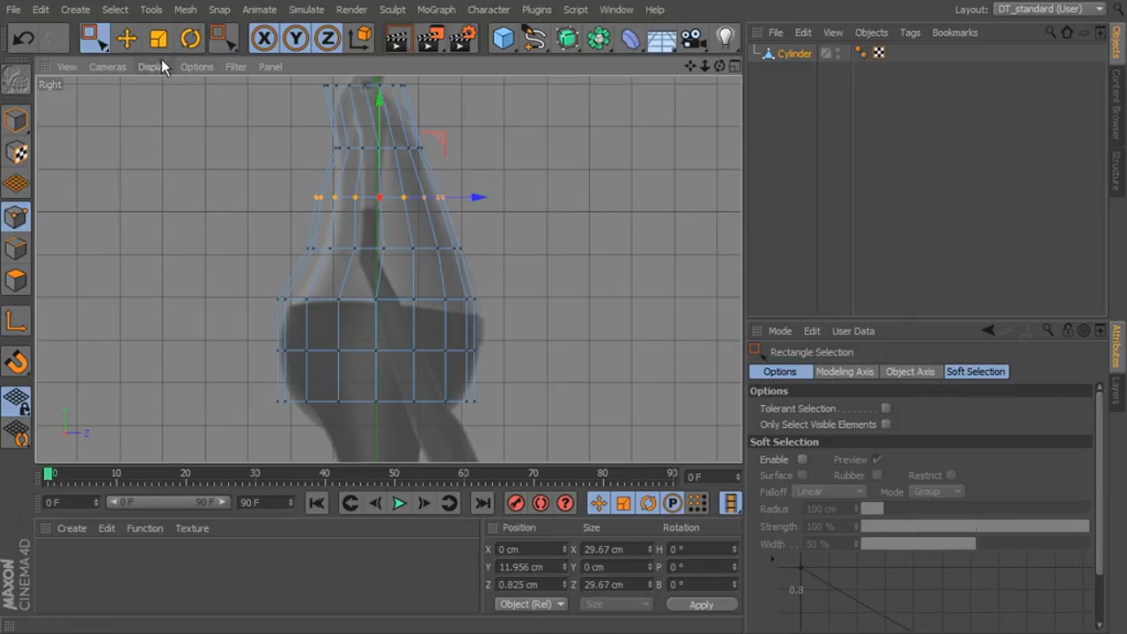
click(159, 39)
drag(397, 189, 319, 203)
key(e)
drag(473, 198, 482, 197)
Rotate the fifth row of points from the top to follow the slanted waistline, and move it slightly up and along Z
alt+middle_drag(481, 264, 503, 187)
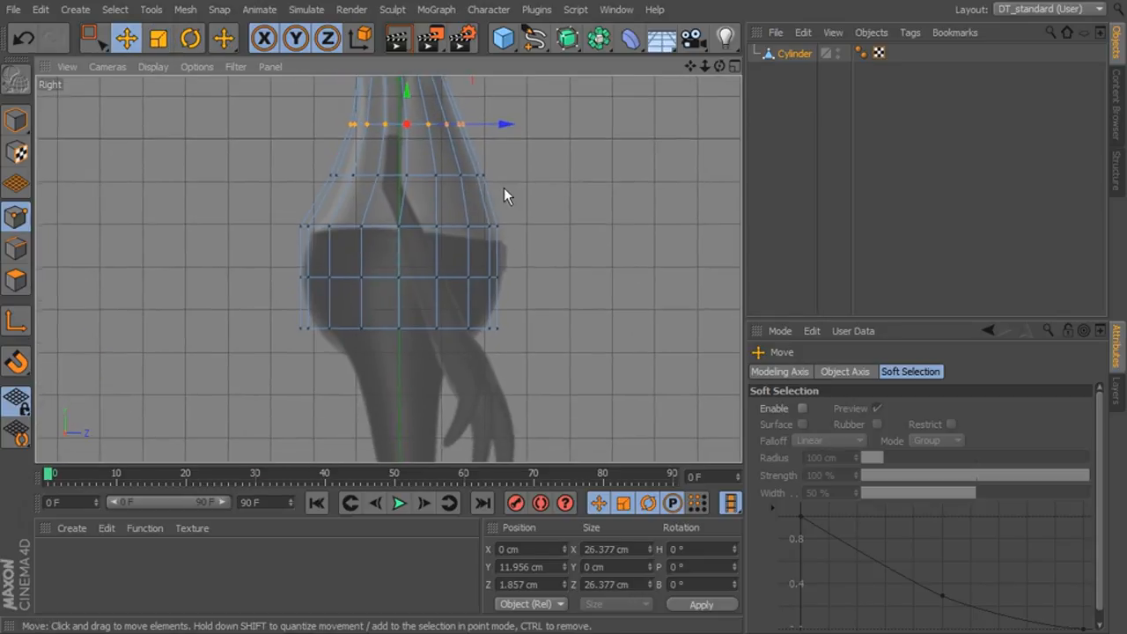
click(89, 38)
drag(520, 201, 227, 257)
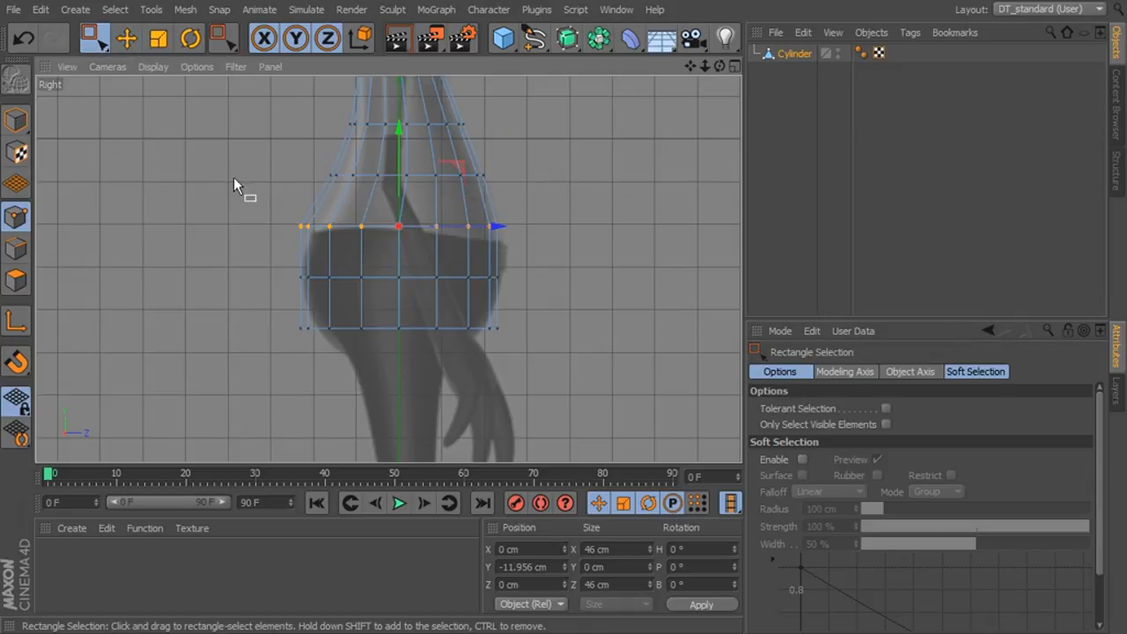
click(190, 38)
drag(450, 194, 454, 198)
click(126, 38)
drag(399, 197, 398, 187)
drag(496, 221, 503, 221)
Rotate the sixth row of points from the top to match the slant, raise it to about Y -17.7 cm and scale it to about 48.8 cm
click(94, 38)
drag(284, 253, 529, 297)
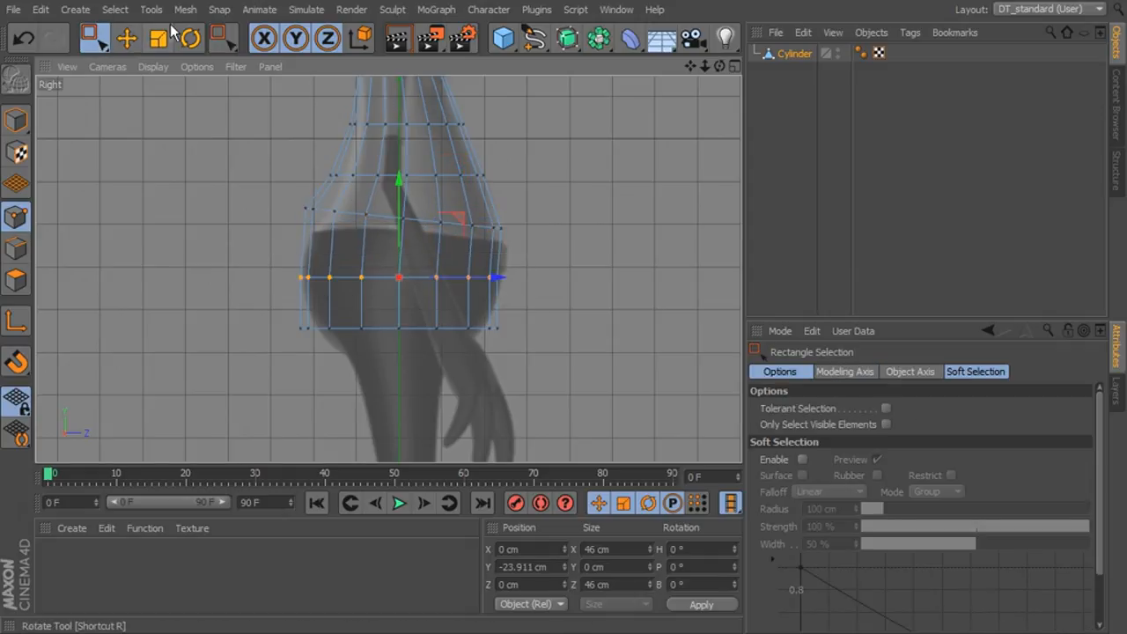
click(191, 38)
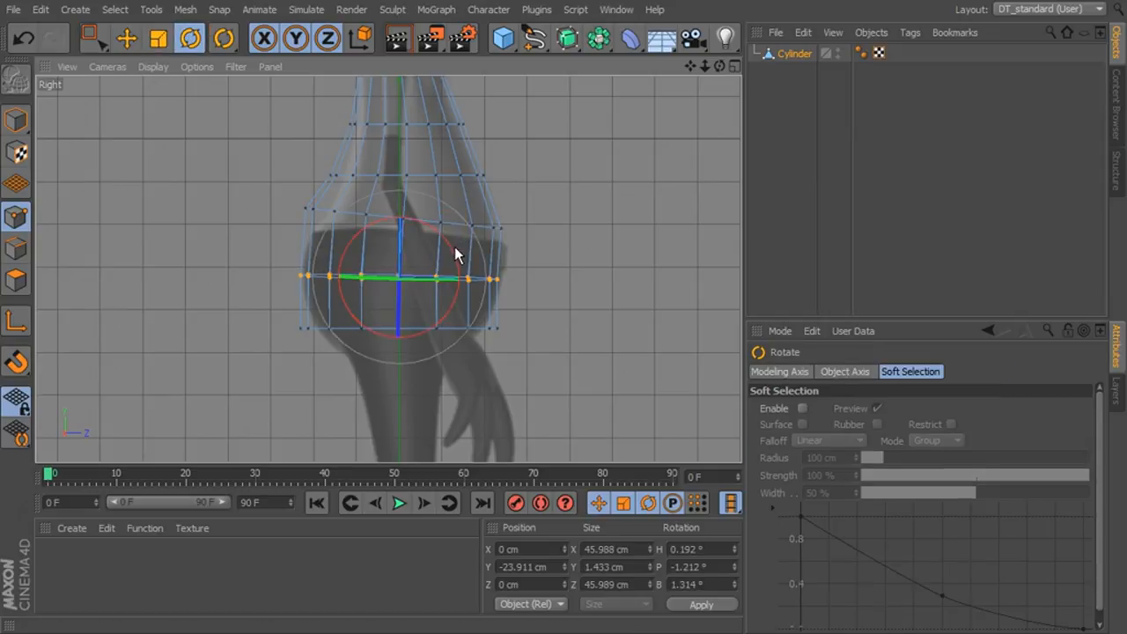
drag(450, 250, 451, 246)
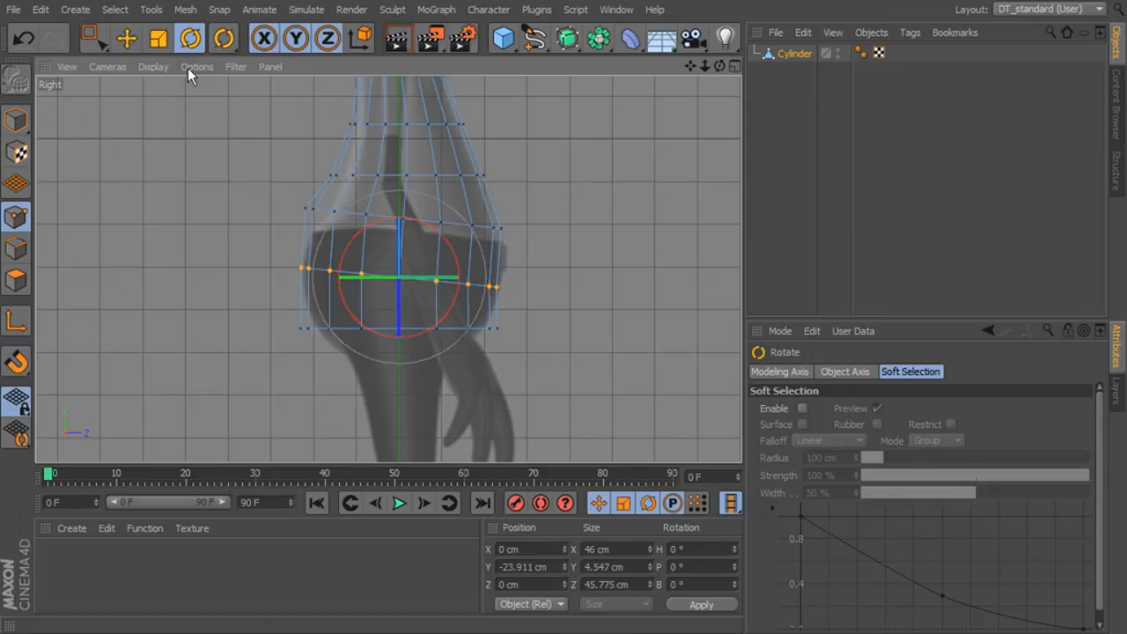
click(126, 38)
drag(398, 188, 398, 163)
click(159, 37)
drag(407, 231, 496, 251)
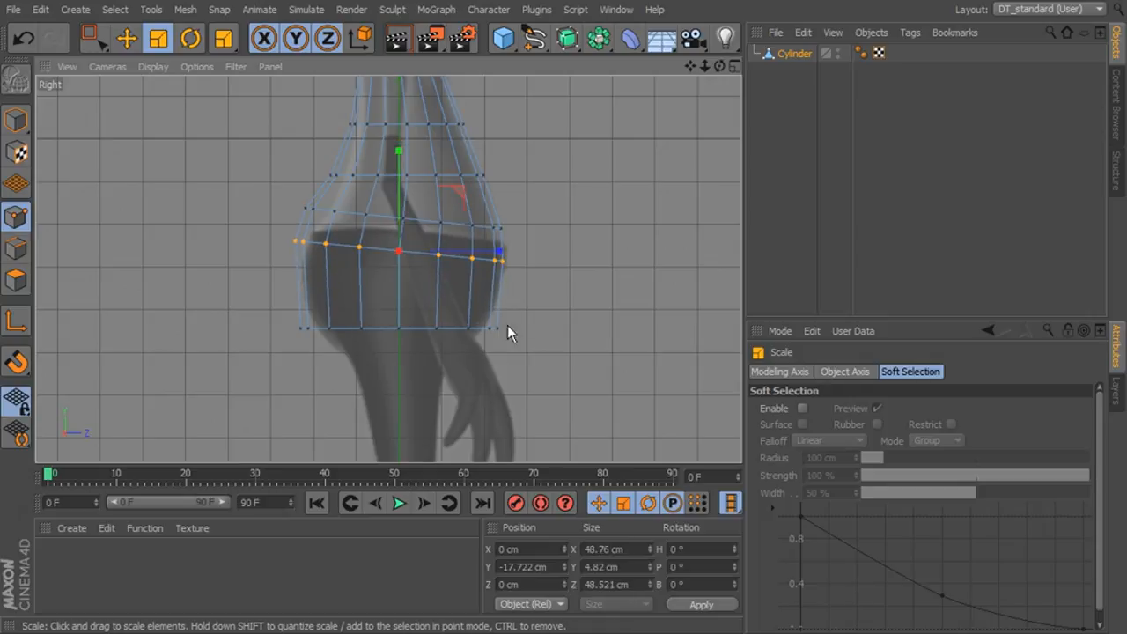
Raise the bottom row of points to about Y -29.7 cm, rotate it to the waist's slant and shift it slightly along Z
click(93, 38)
drag(318, 318, 606, 396)
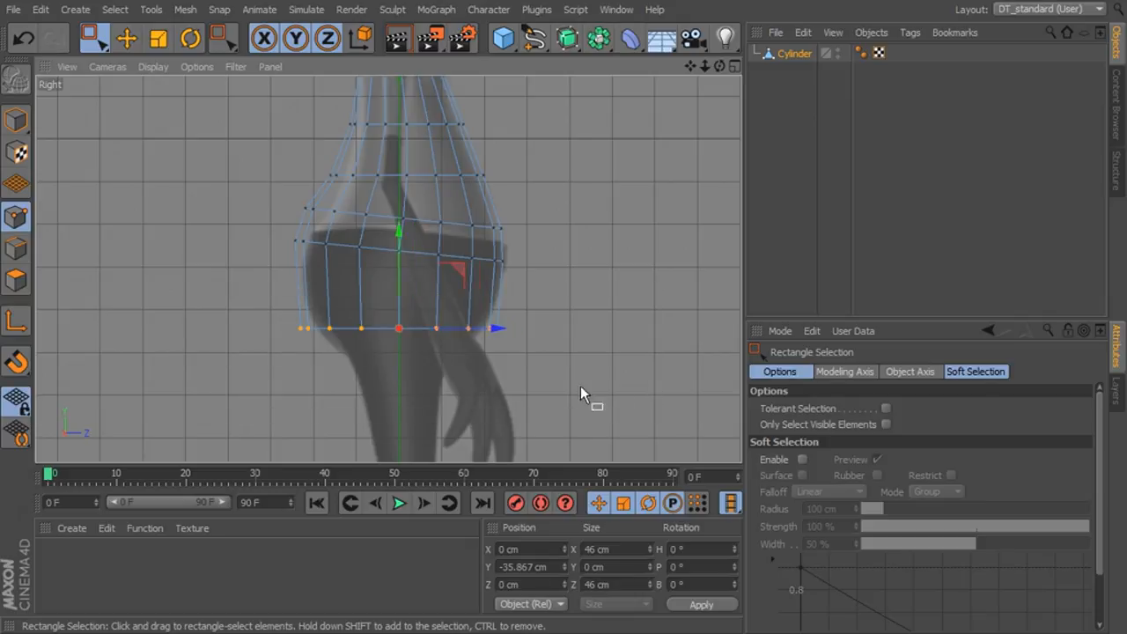
click(126, 37)
drag(398, 228, 398, 201)
click(191, 38)
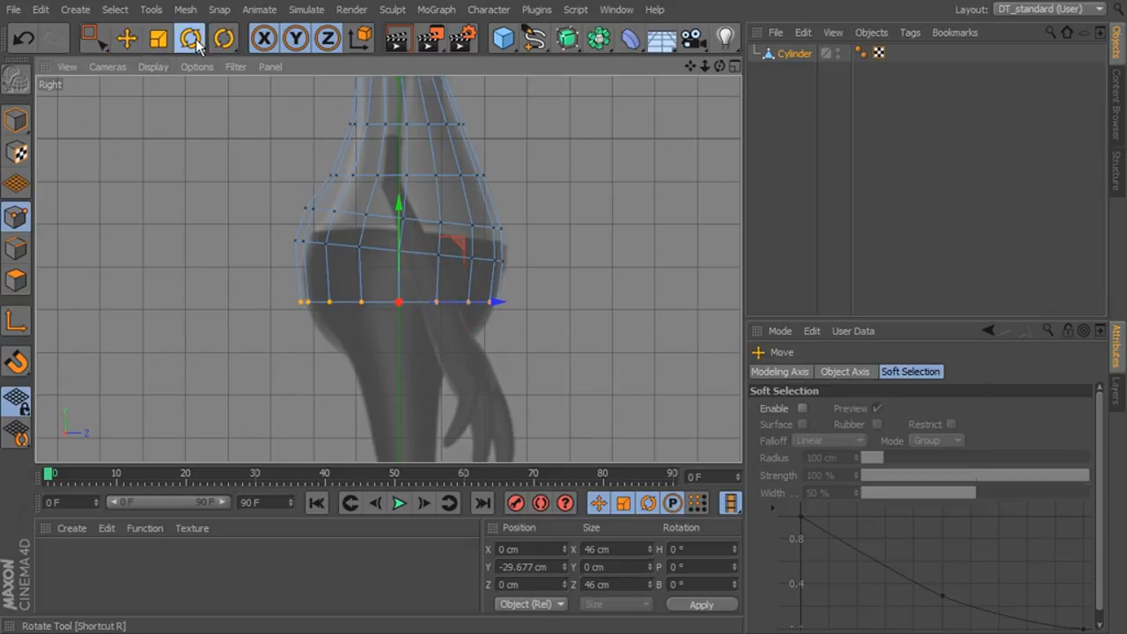
drag(453, 270, 451, 277)
click(126, 38)
drag(499, 309, 493, 305)
Lower the sixth row of points from the top to about Y -19.4 cm
click(89, 38)
drag(264, 233, 579, 273)
drag(392, 197, 396, 198)
scroll(632, 284, down, 5)
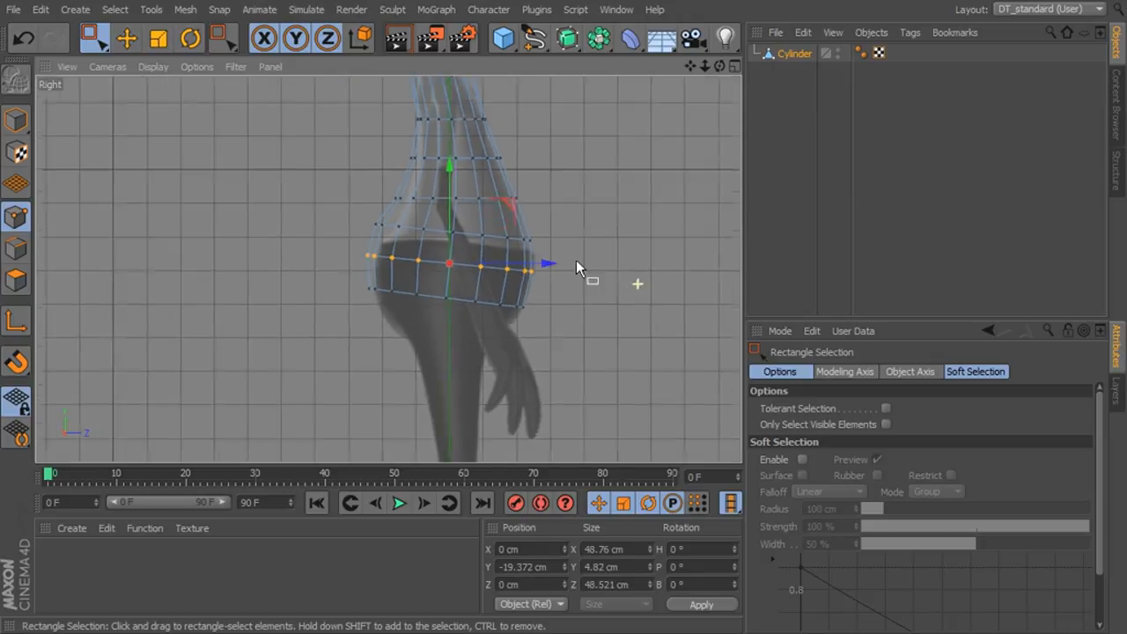
Scale the top row of points to about 15.5 cm to fit the base of the neck, then deselect it
scroll(527, 311, up, 6)
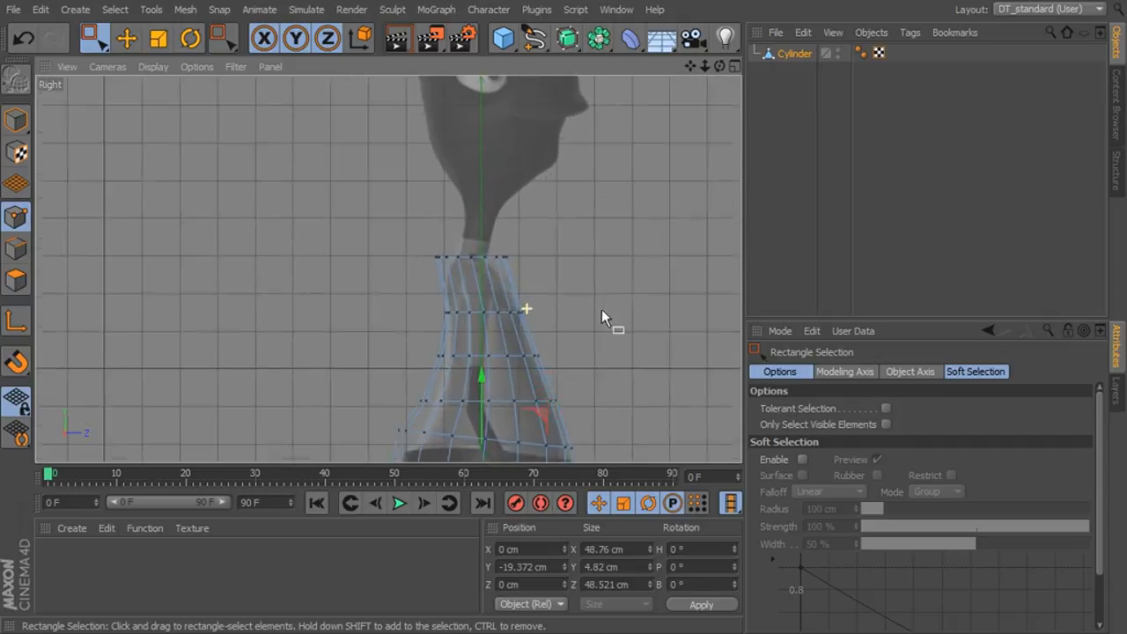
drag(386, 228, 582, 254)
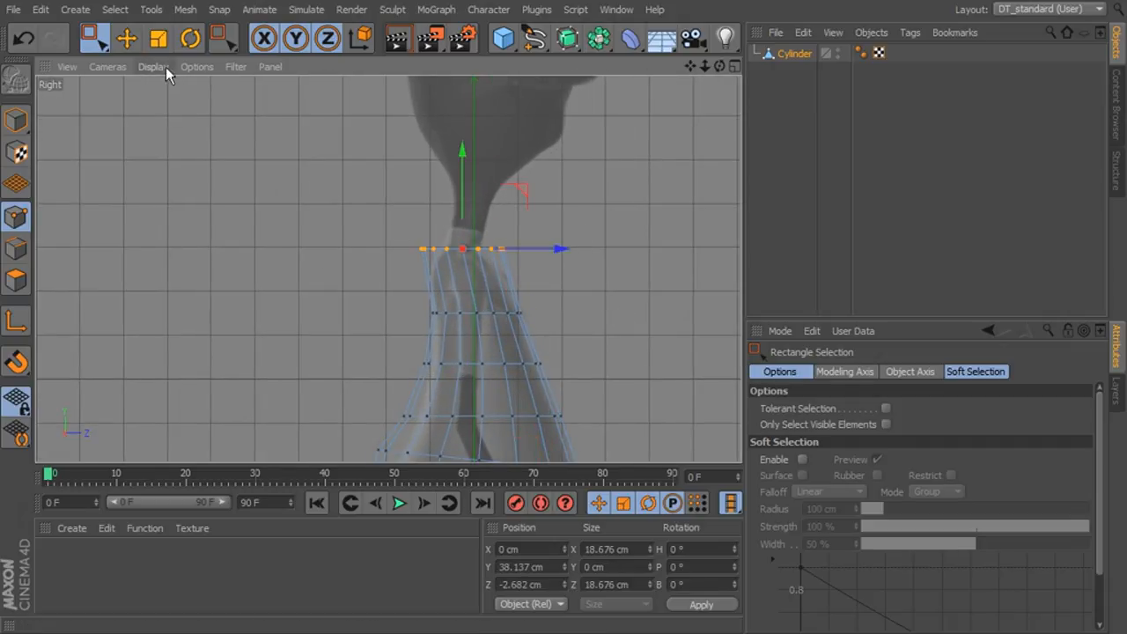
click(159, 38)
drag(476, 242, 411, 267)
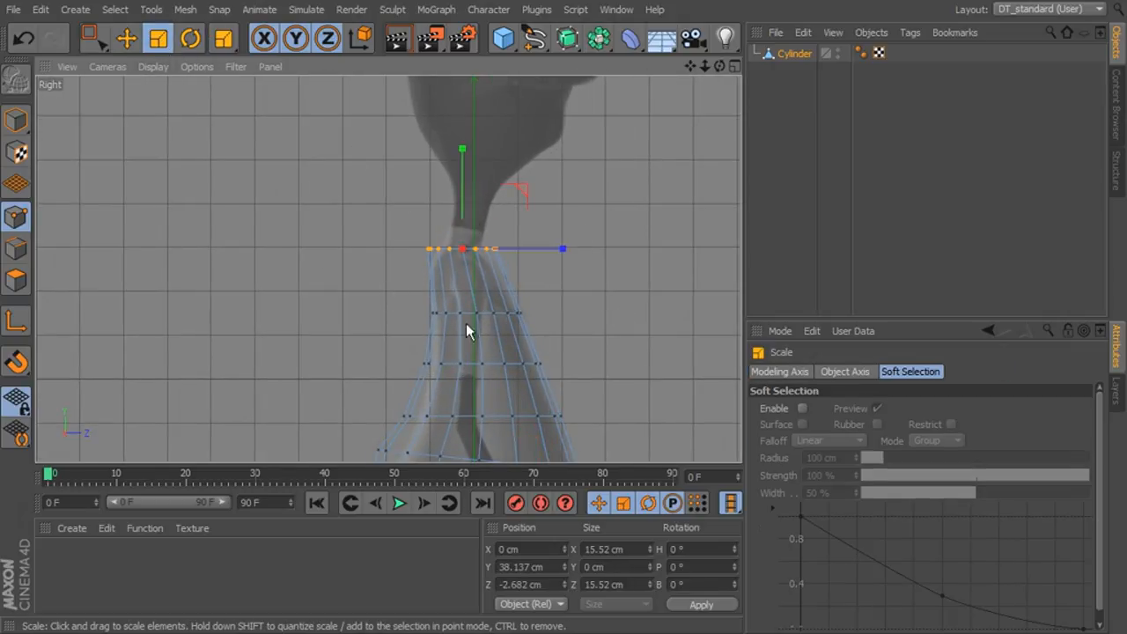
alt+middle_drag(466, 323, 534, 166)
key(e)
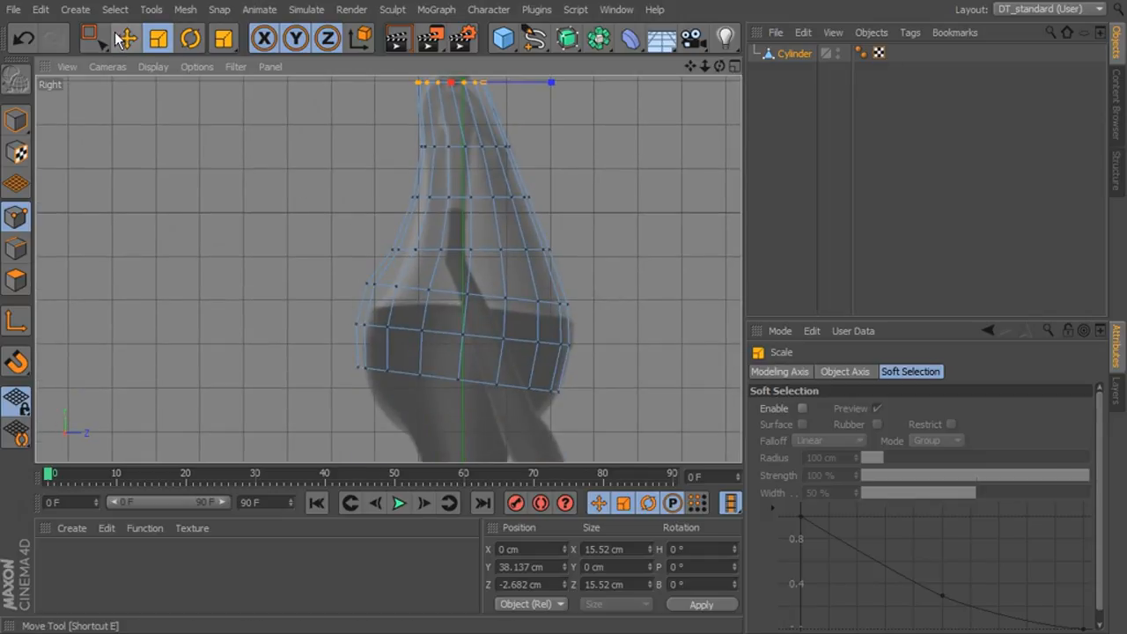
click(102, 38)
click(289, 155)
Centre the front view's background reference image on the torso by setting its Offset X to -2
alt+middle_drag(589, 306, 550, 374)
middle_click(546, 332)
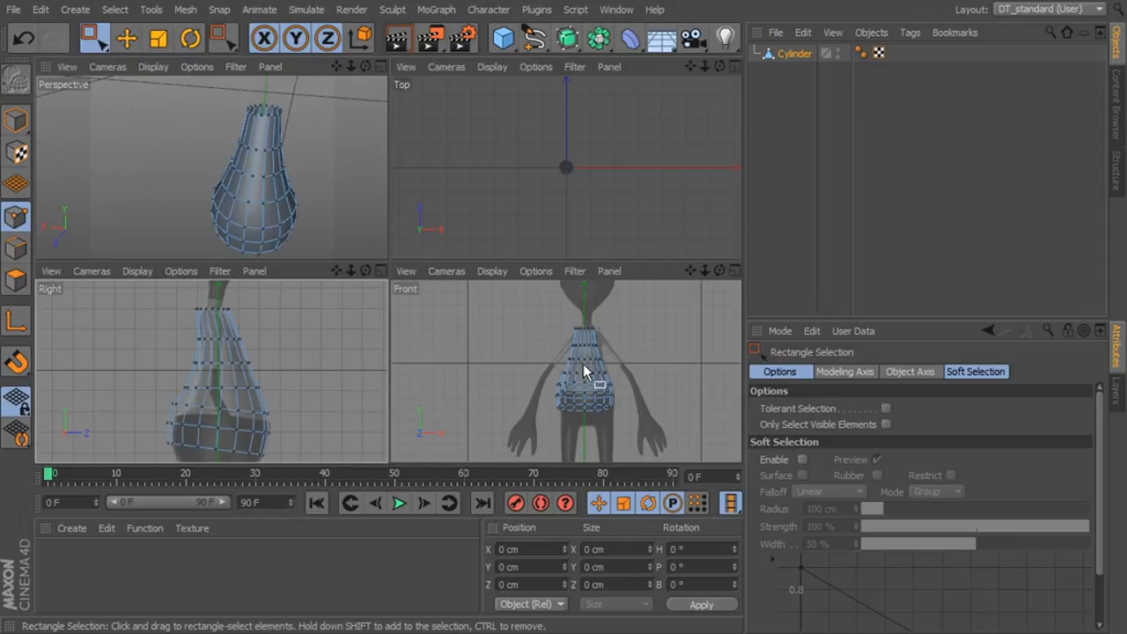
middle_click(614, 348)
alt+middle_drag(528, 274, 524, 345)
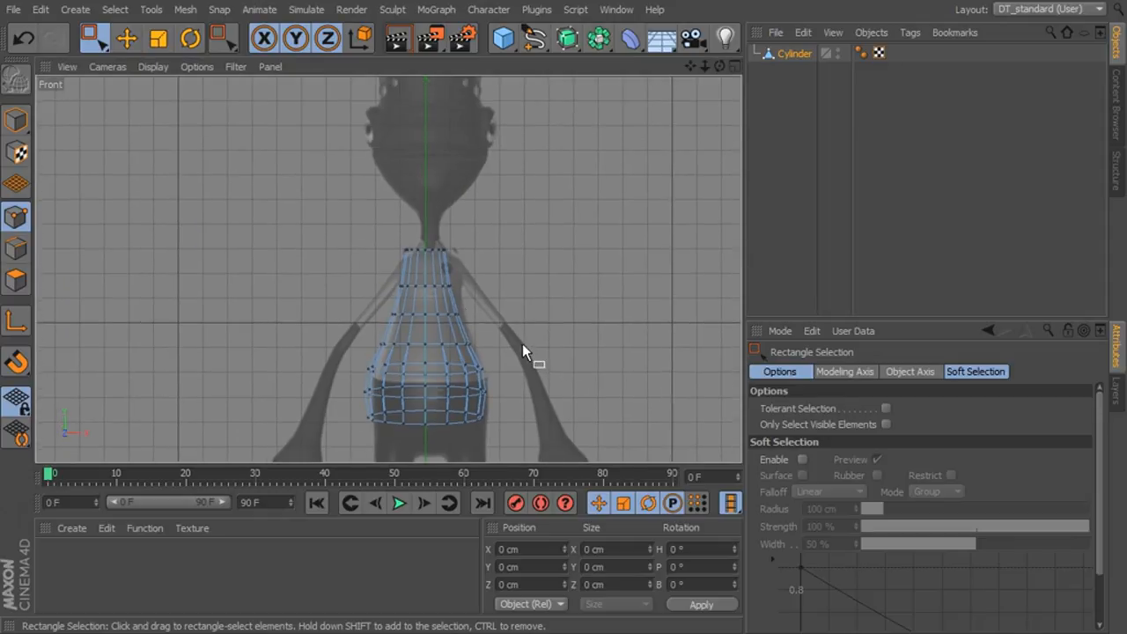
scroll(481, 305, up, 3)
scroll(481, 306, up, 3)
alt+middle_drag(528, 306, 576, 217)
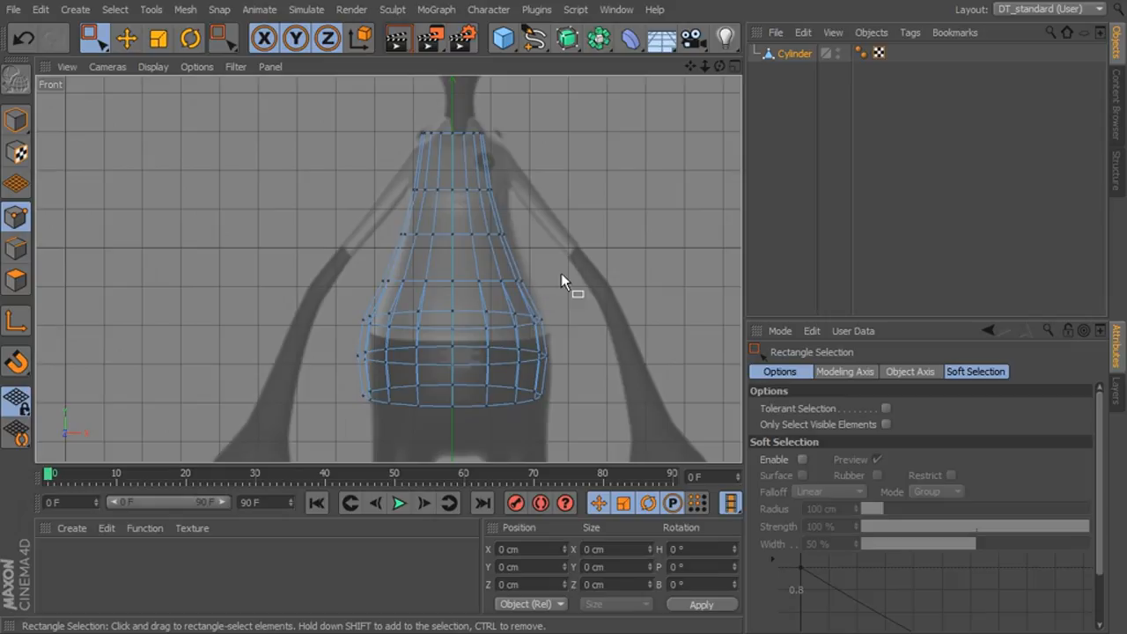
alt+middle_drag(571, 238, 520, 299)
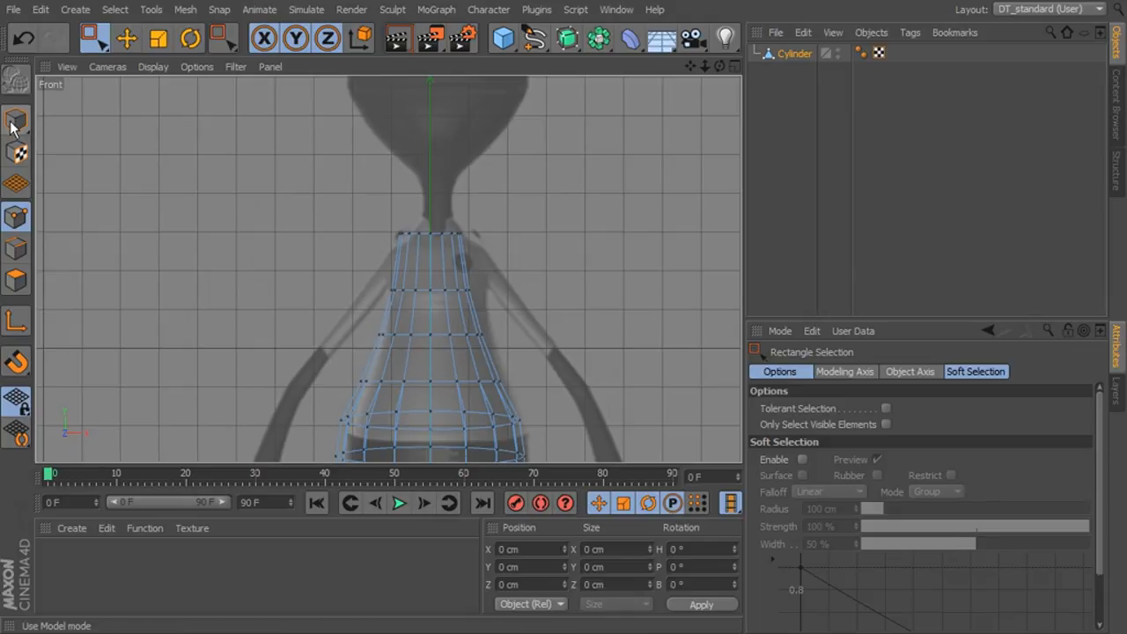
click(196, 67)
click(260, 399)
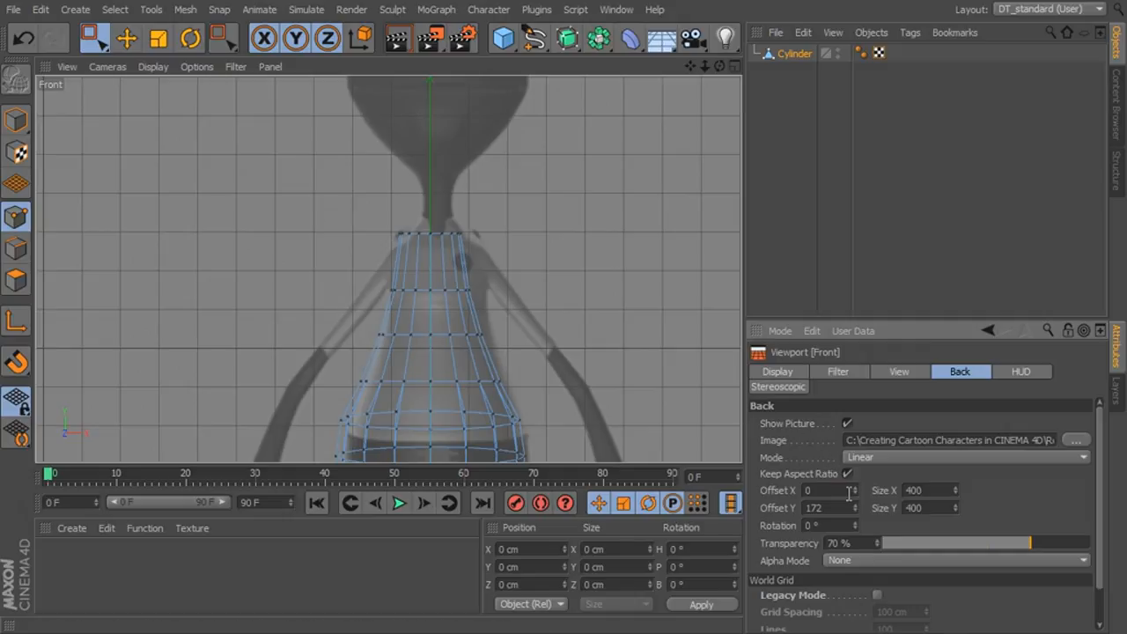
drag(853, 491, 856, 488)
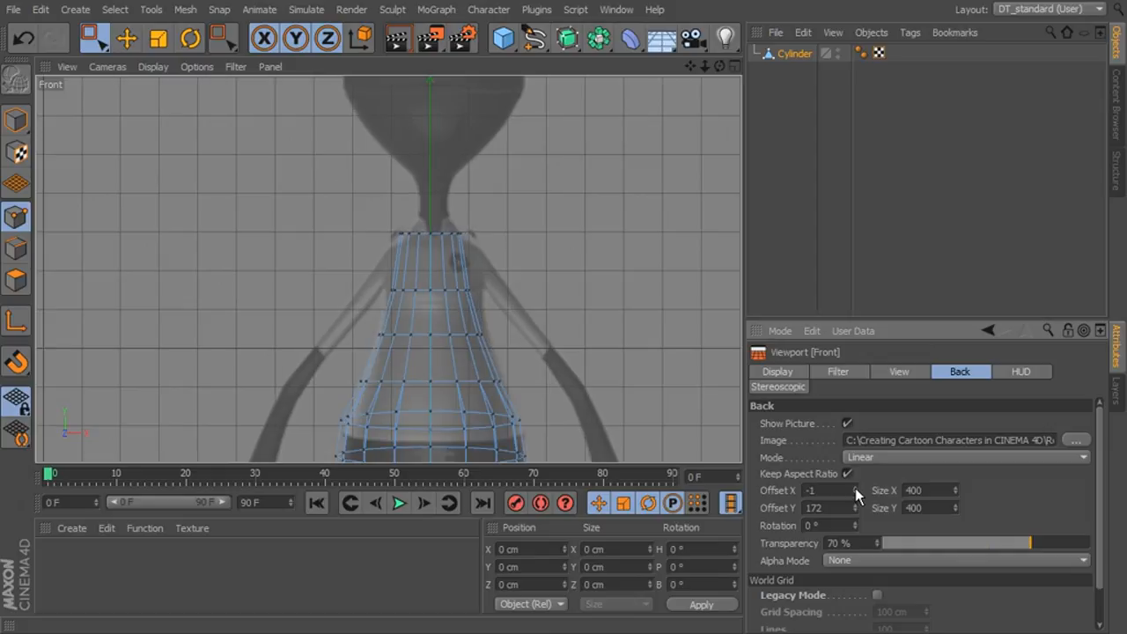
click(856, 493)
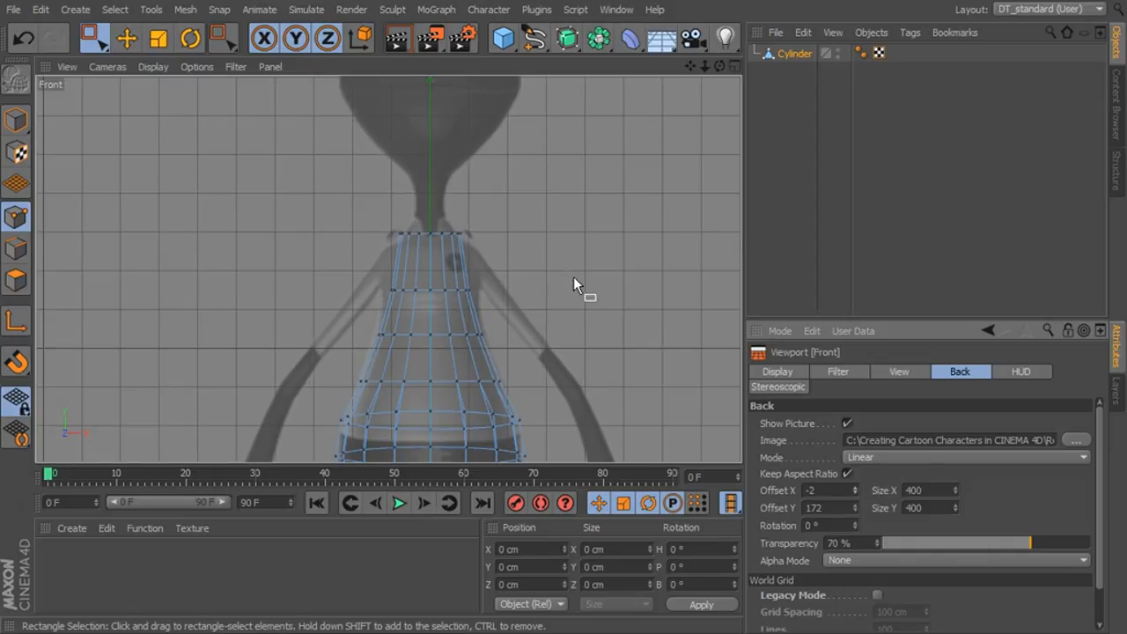
Widen the second row of points from the top along X to about 24.7 cm to match the front reference
alt+middle_drag(563, 276, 565, 234)
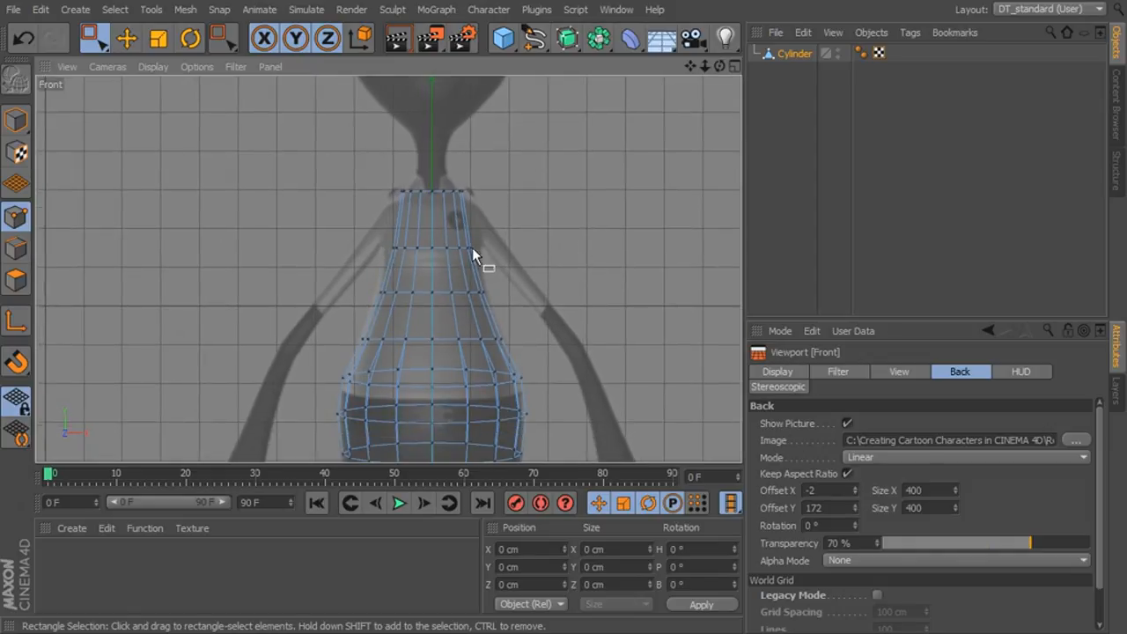
drag(375, 259, 376, 259)
scroll(590, 234, up, 3)
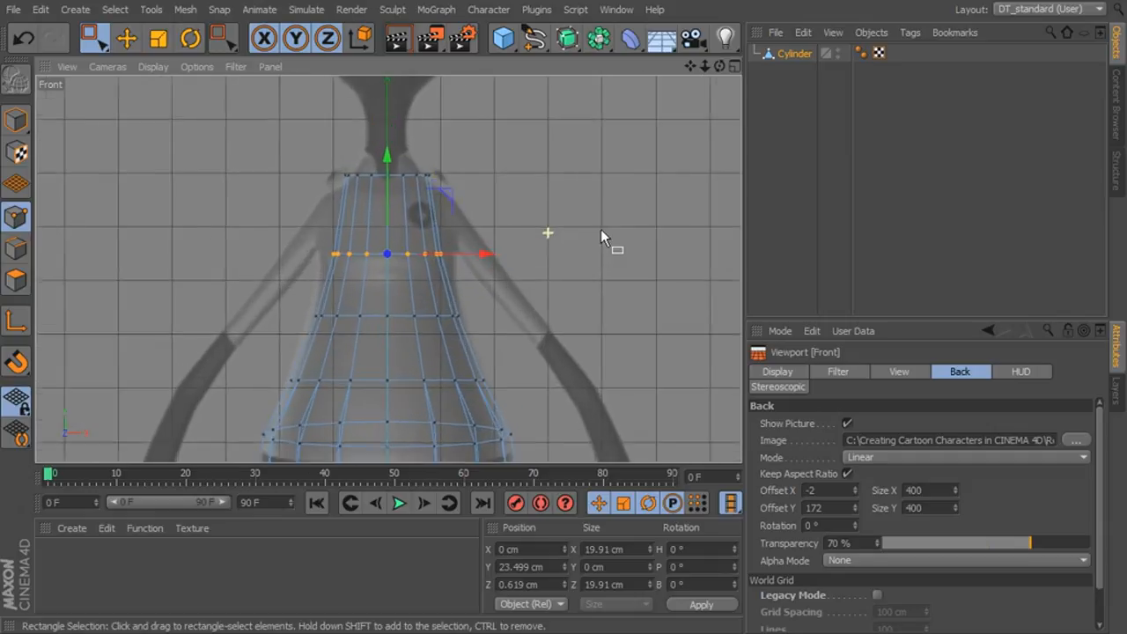
click(159, 40)
drag(480, 254, 504, 251)
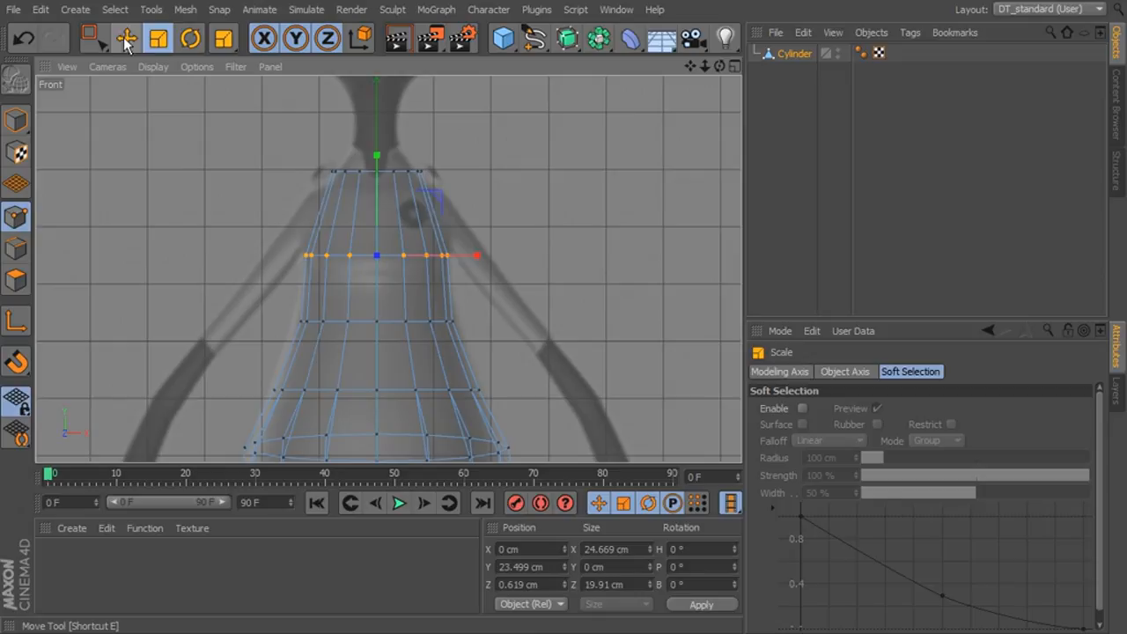
Rotate the top row of points about the X axis so that it rises toward positive Z
click(92, 38)
drag(307, 147, 498, 201)
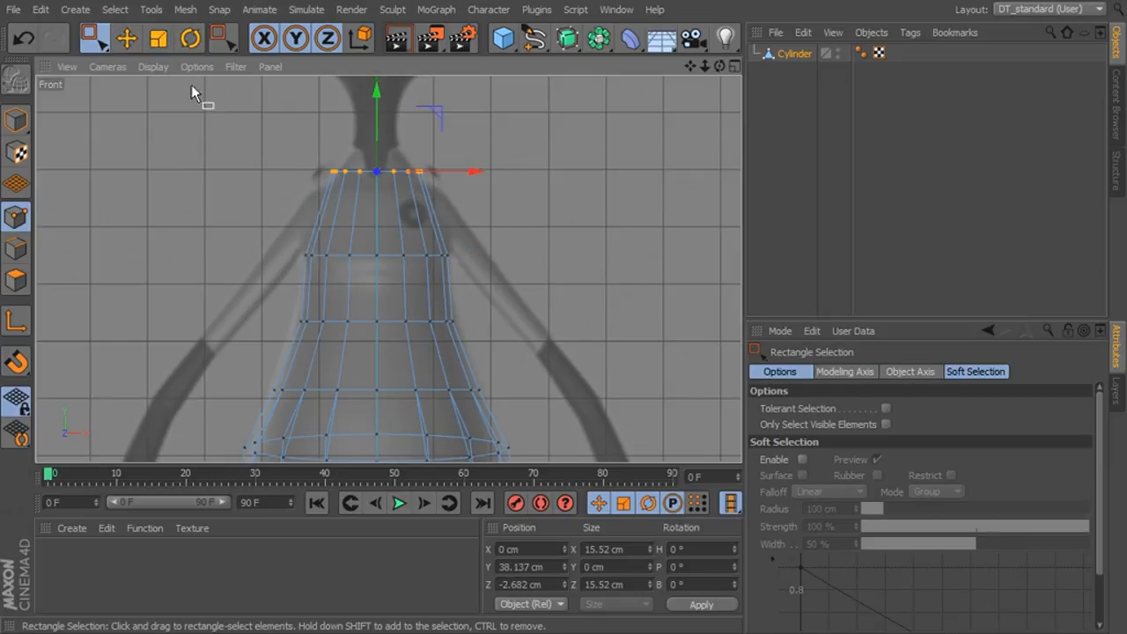
key(r)
drag(378, 141, 379, 157)
Inspect the torso's shape against the front reference image and from around it in the perspective view
click(95, 37)
drag(256, 238, 594, 293)
alt+middle_drag(624, 334, 616, 196)
alt+middle_drag(569, 246, 569, 207)
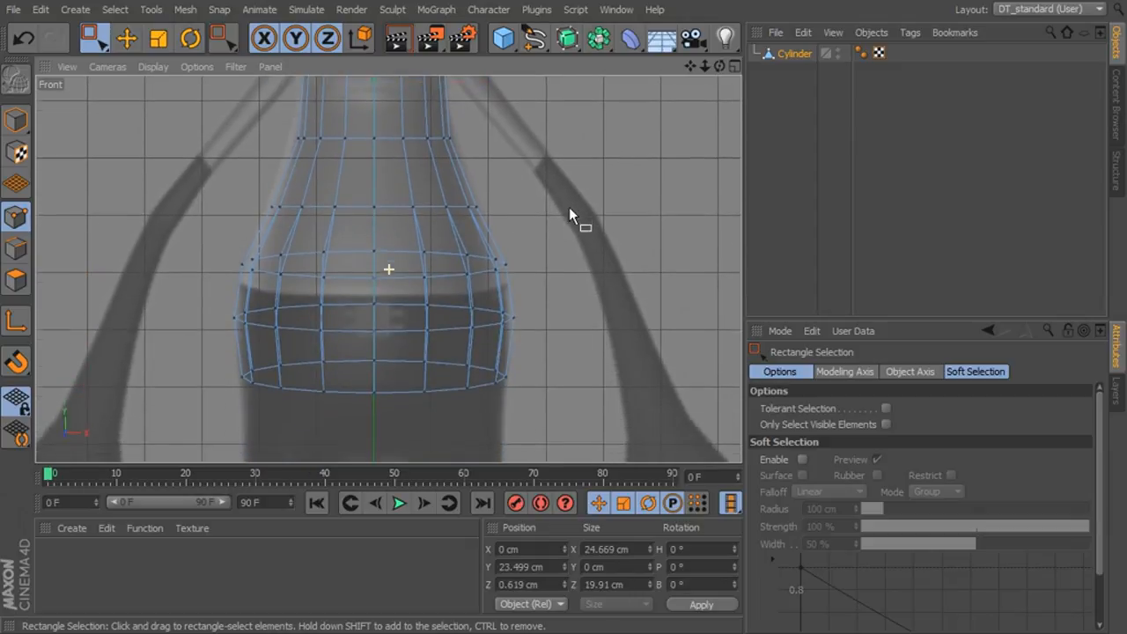
middle_click(579, 245)
middle_click(282, 195)
alt+drag(350, 239, 304, 239)
click(304, 244)
alt+right_drag(476, 291, 383, 281)
alt+middle_drag(481, 325, 389, 245)
mouse_move(392, 251)
alt+mouse_down()
mouse_move(241, 179)
mouse_move(194, 269)
mouse_move(524, 270)
mouse_move(671, 245)
mouse_move(467, 282)
mouse_move(370, 259)
mouse_move(400, 252)
alt+mouse_up()
middle_click(508, 258)
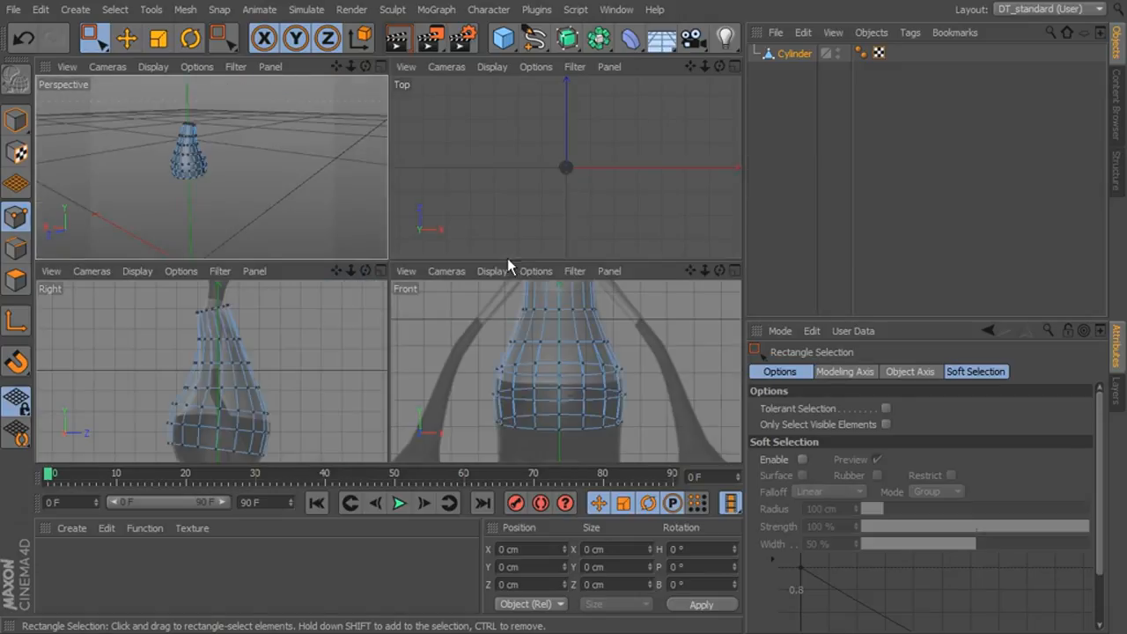
scroll(562, 378, down, 6)
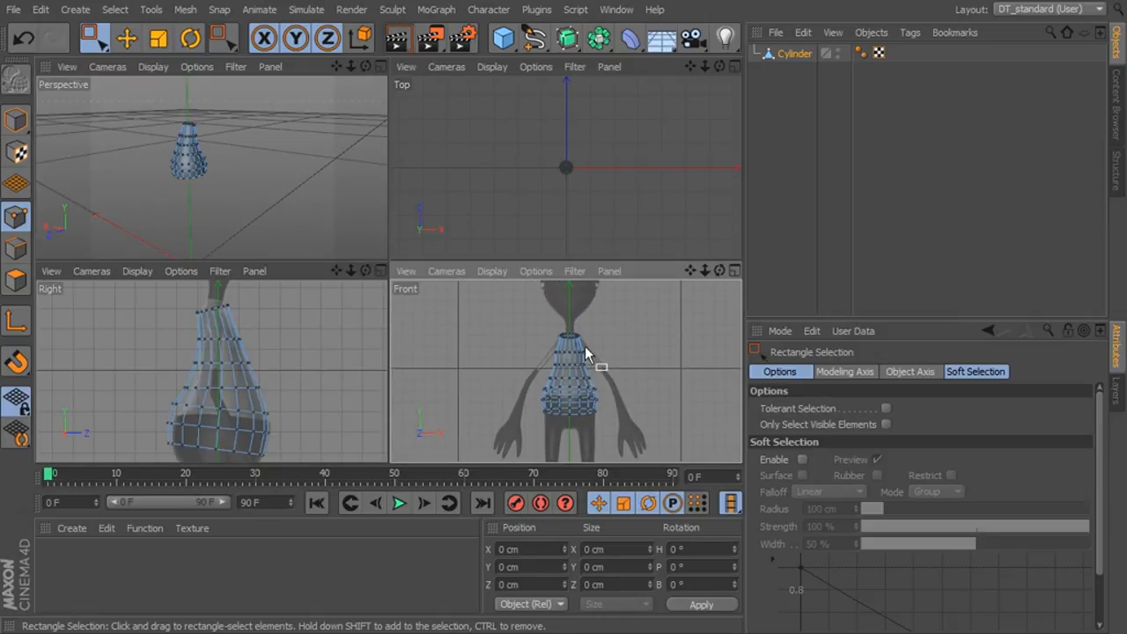